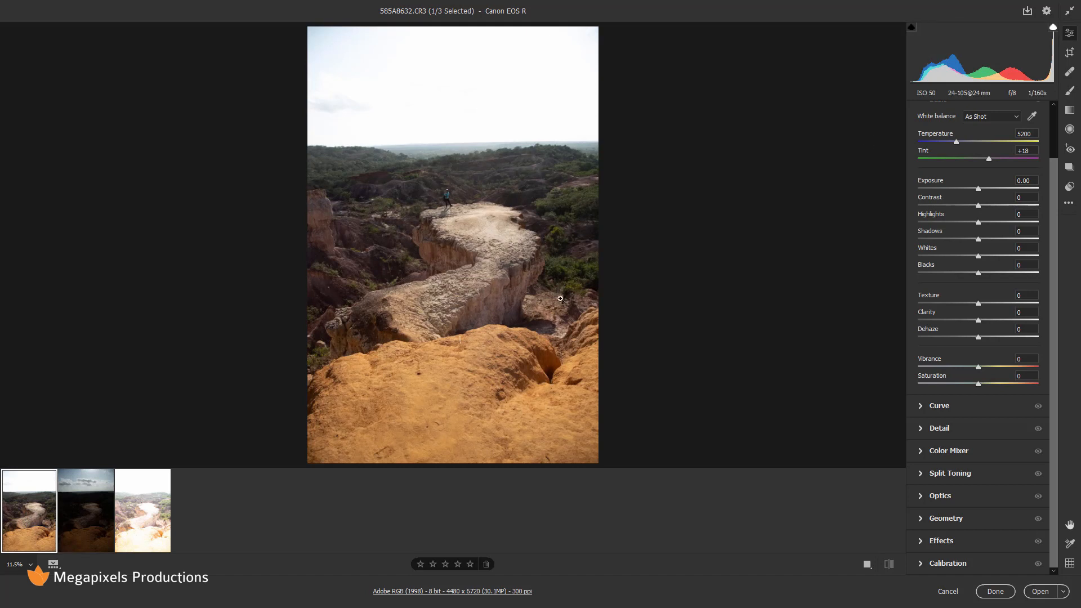
Compare the normal, dark and bright bracketed exposures by flipping between their thumbnails.
{"action": "left_click", "coordinate": [80, 530]}
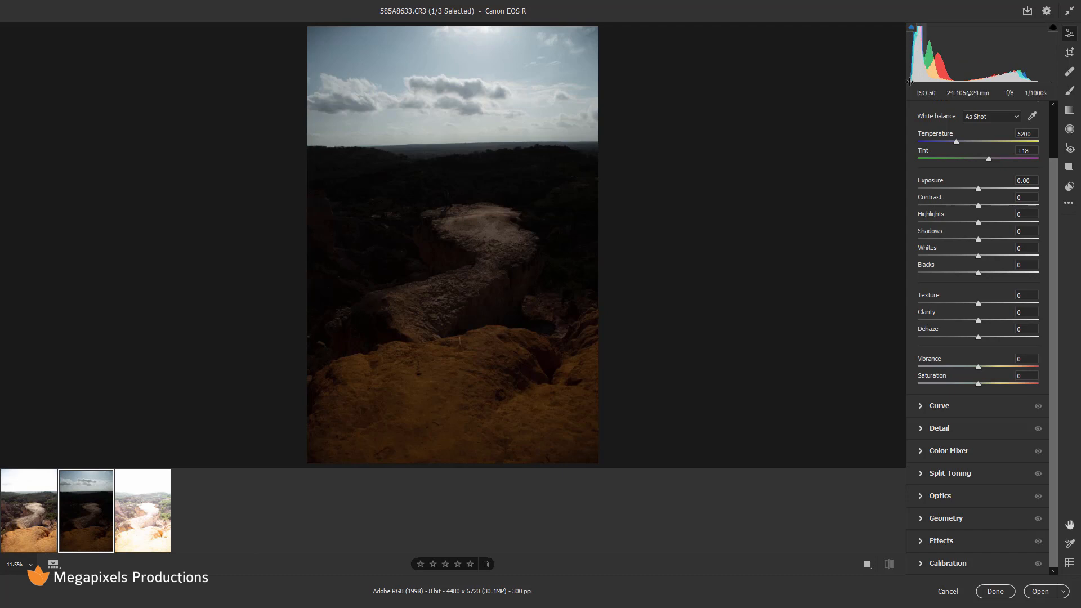
{"action": "left_click", "coordinate": [141, 524]}
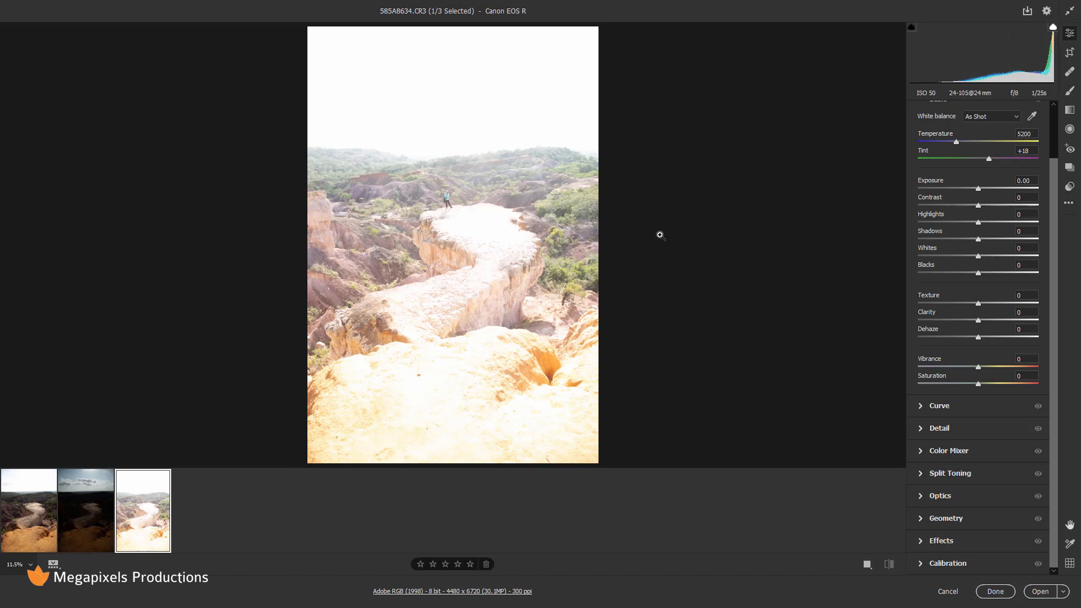
{"action": "left_click", "coordinate": [85, 521]}
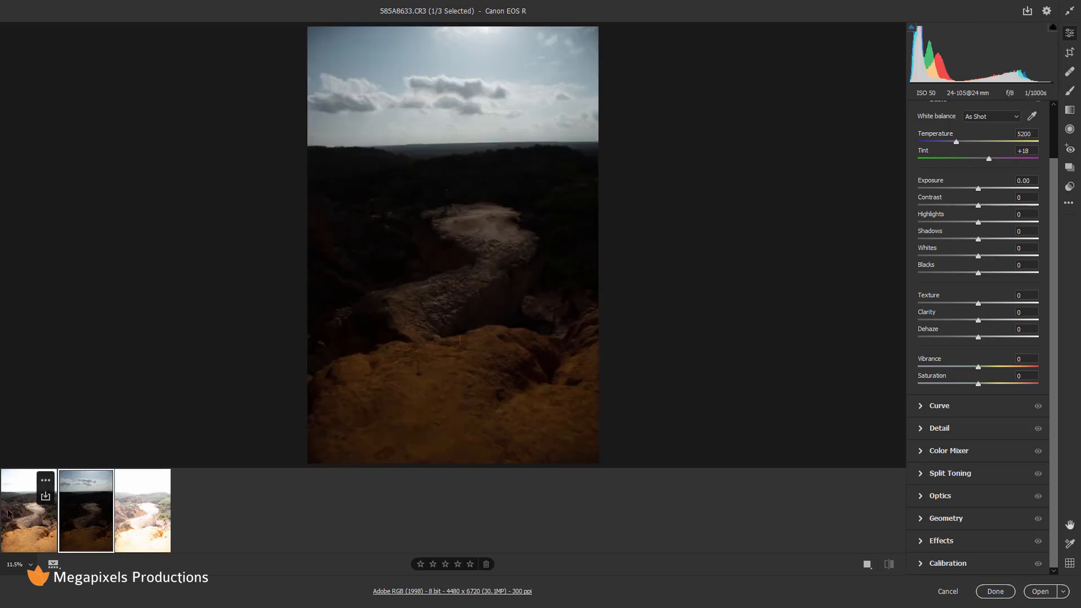
{"action": "left_click", "coordinate": [13, 515]}
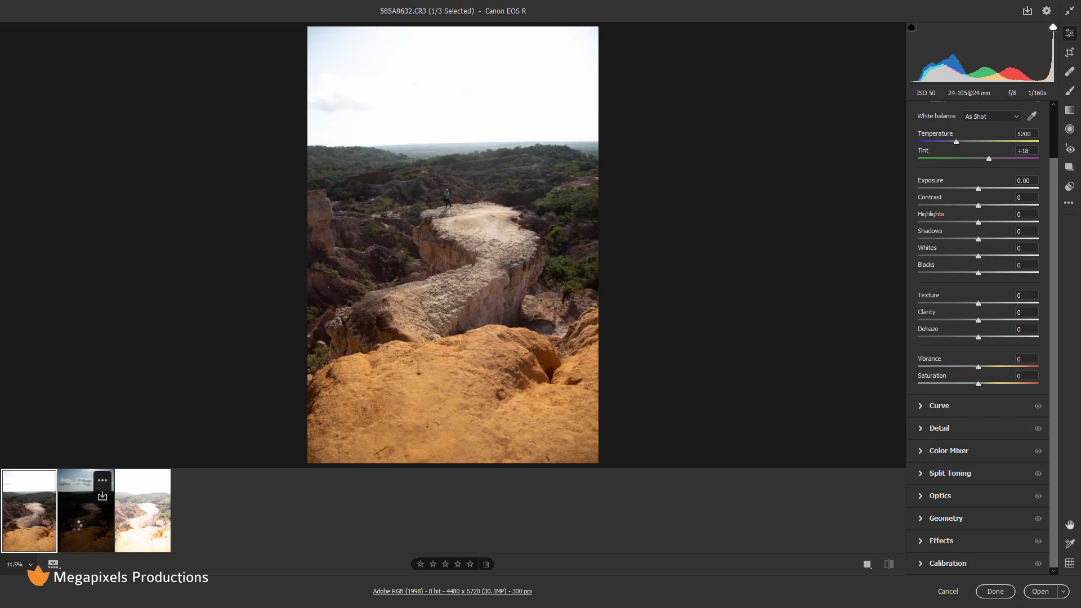
{"action": "left_click", "coordinate": [78, 529]}
{"action": "left_click", "coordinate": [138, 528]}
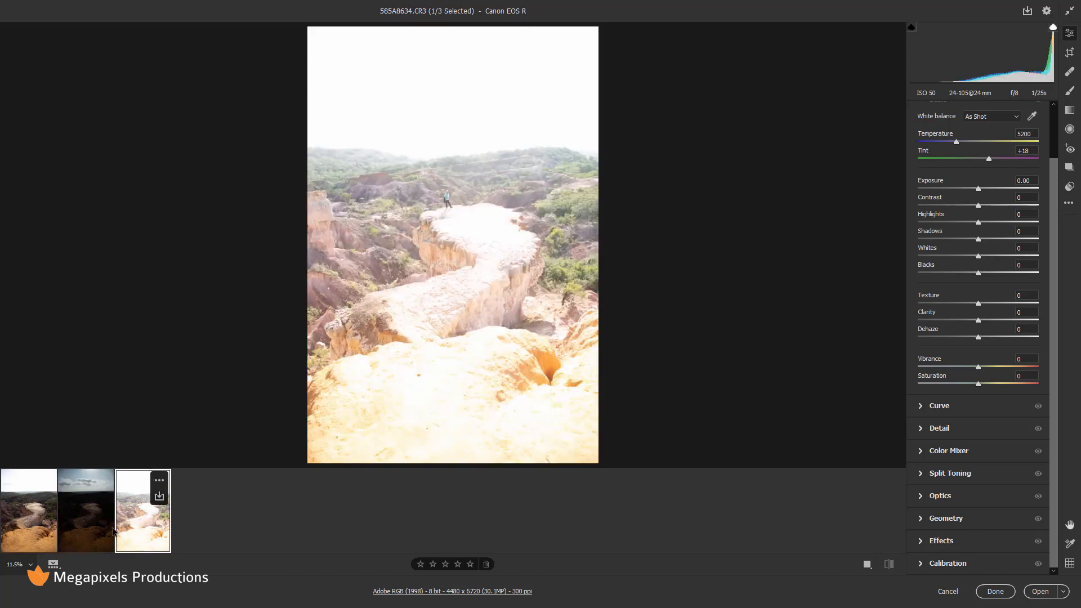
{"action": "left_click", "coordinate": [97, 532]}
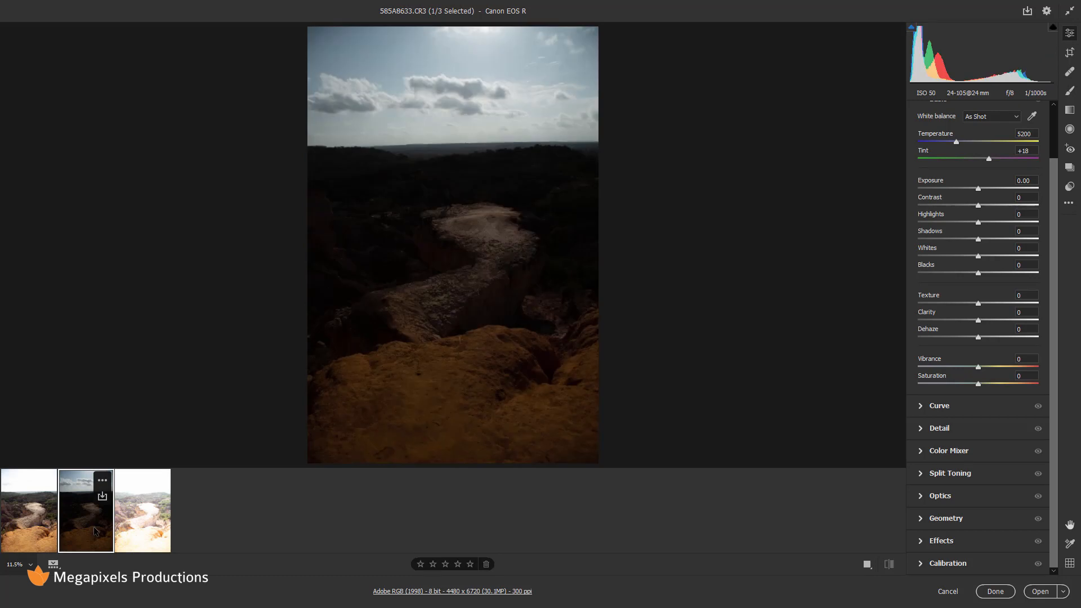
{"action": "left_click", "coordinate": [40, 522]}
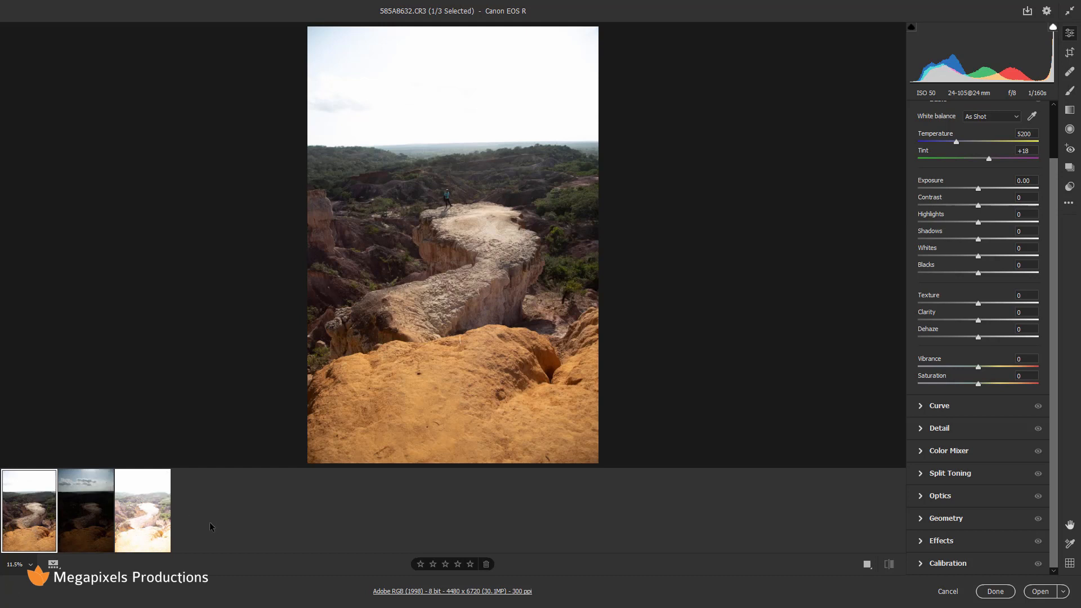
Collapse the Basic panel and select all three exposures in the filmstrip.
{"action": "left_click", "coordinate": [148, 521], "text": "shift"}
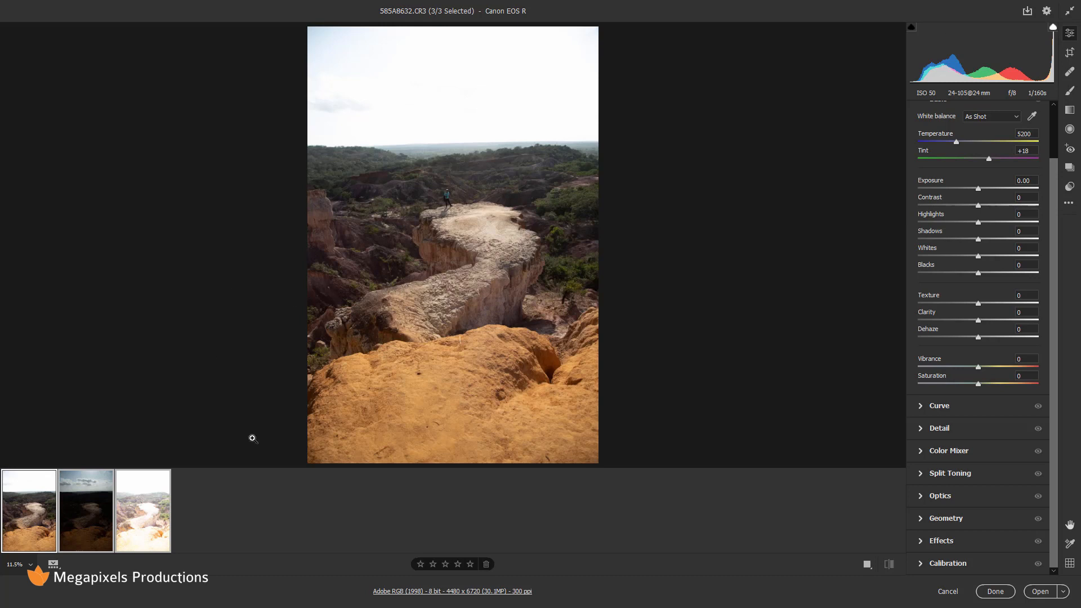
{"action": "left_click", "coordinate": [32, 517]}
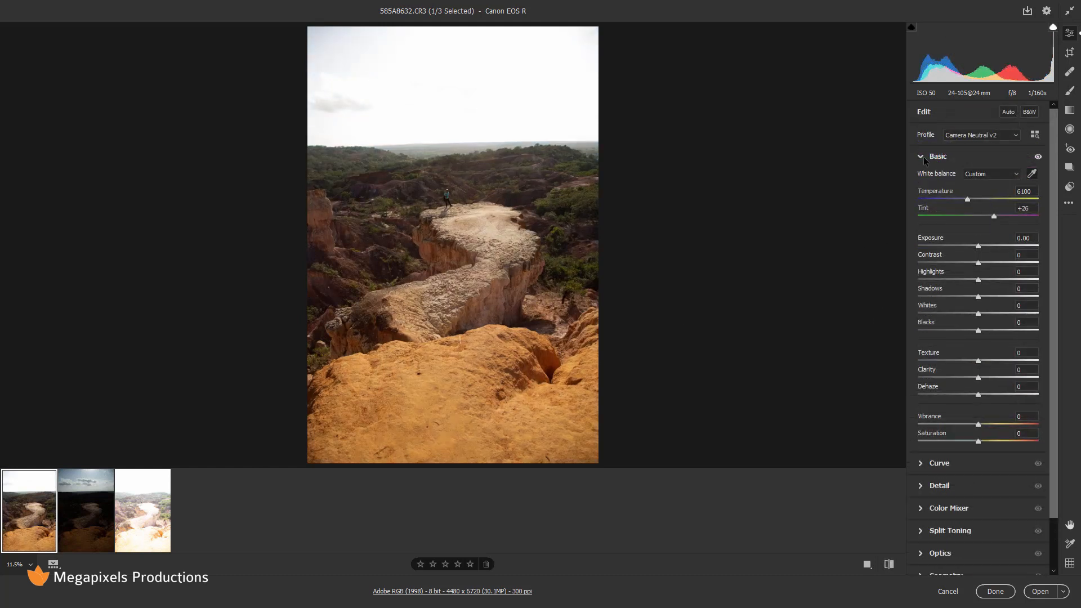
{"action": "left_click", "coordinate": [922, 157]}
{"action": "mouse_move", "coordinate": [11, 515]}
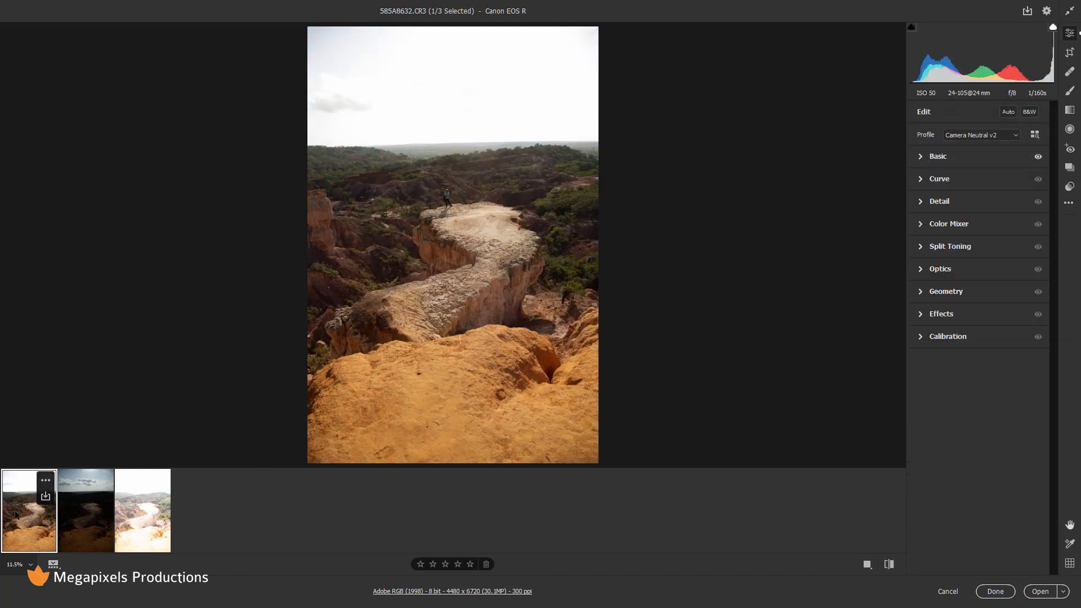
{"action": "left_click", "coordinate": [140, 522], "text": "shift"}
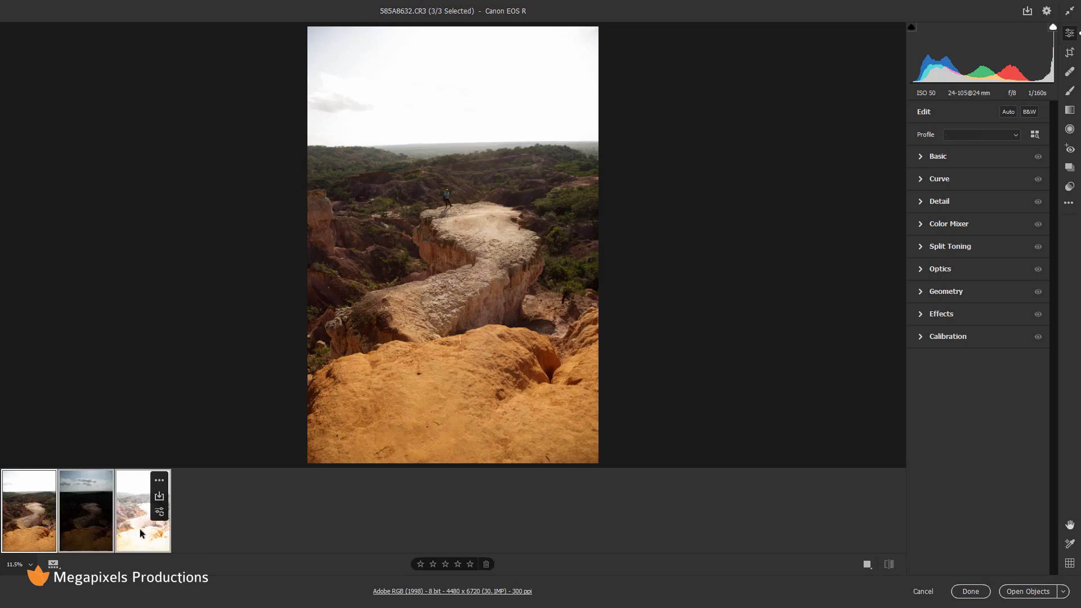
Sync the first shot's settings, including the Camera Neutral v2 profile, to all three exposures.
{"action": "right_click", "coordinate": [77, 518]}
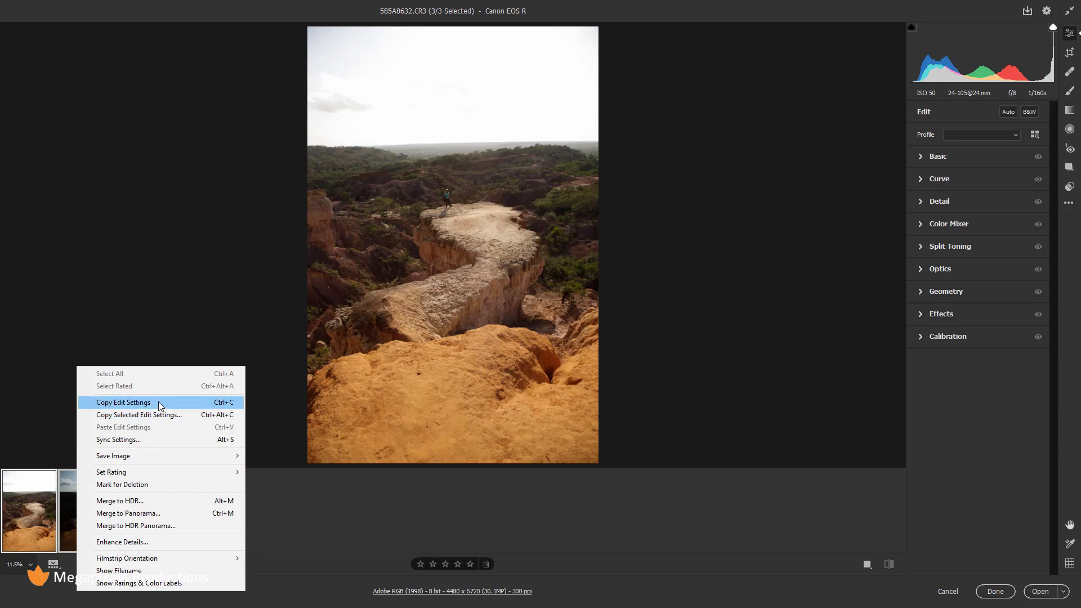
{"action": "left_click", "coordinate": [155, 442]}
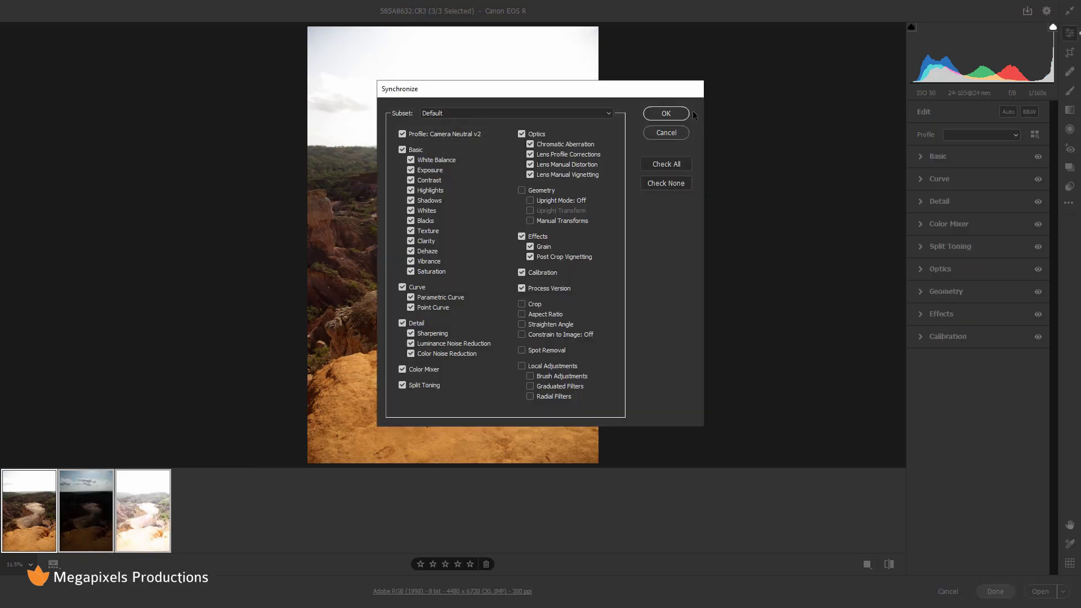
{"action": "left_click", "coordinate": [670, 114]}
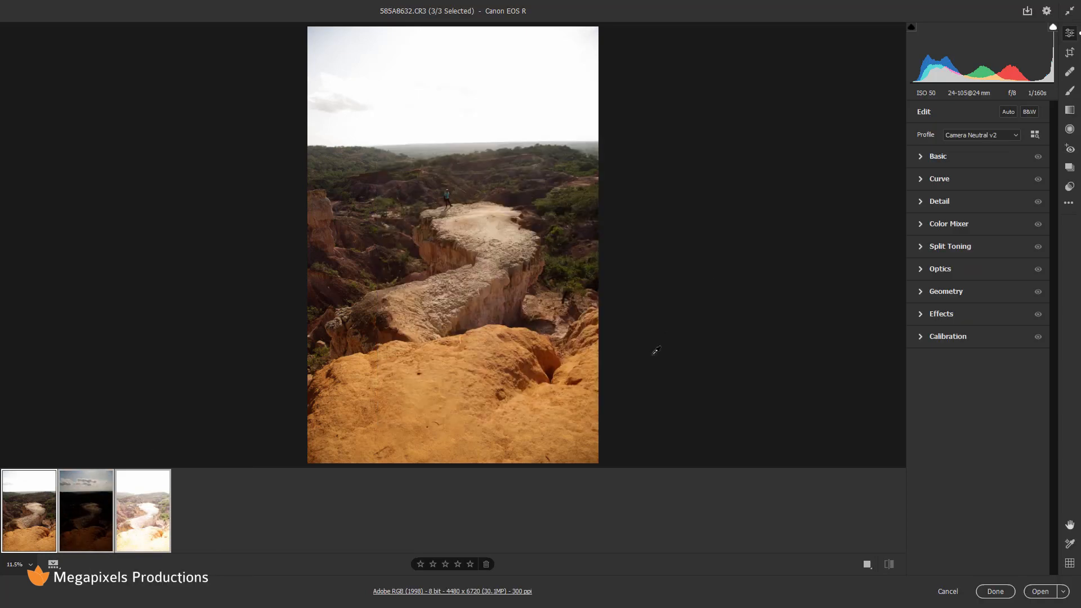
Check each synced exposure, then reselect all three together.
{"action": "left_click", "coordinate": [147, 520]}
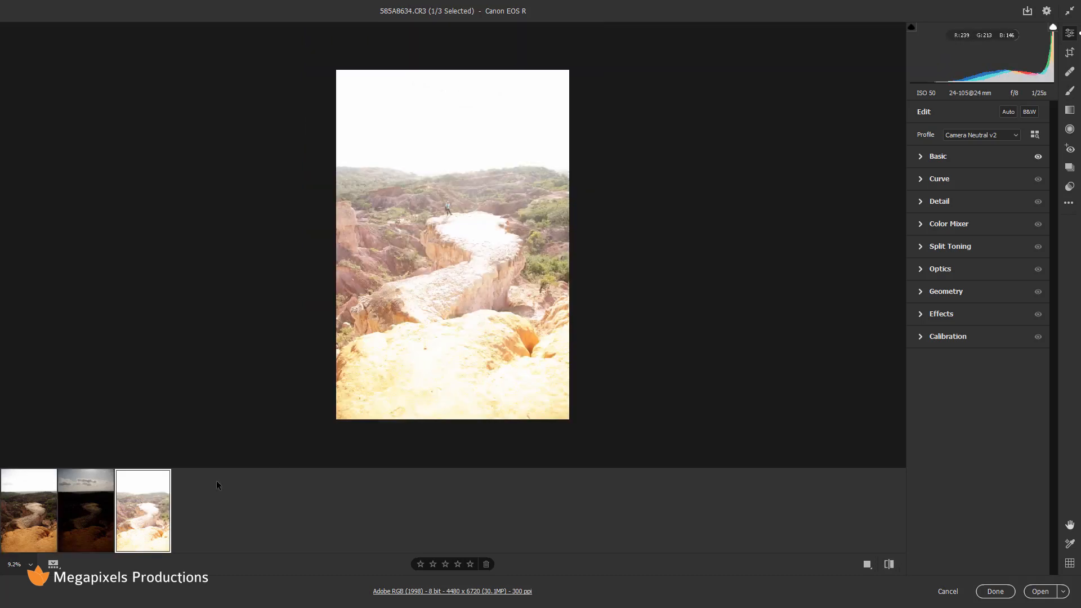
{"action": "left_click", "coordinate": [24, 526]}
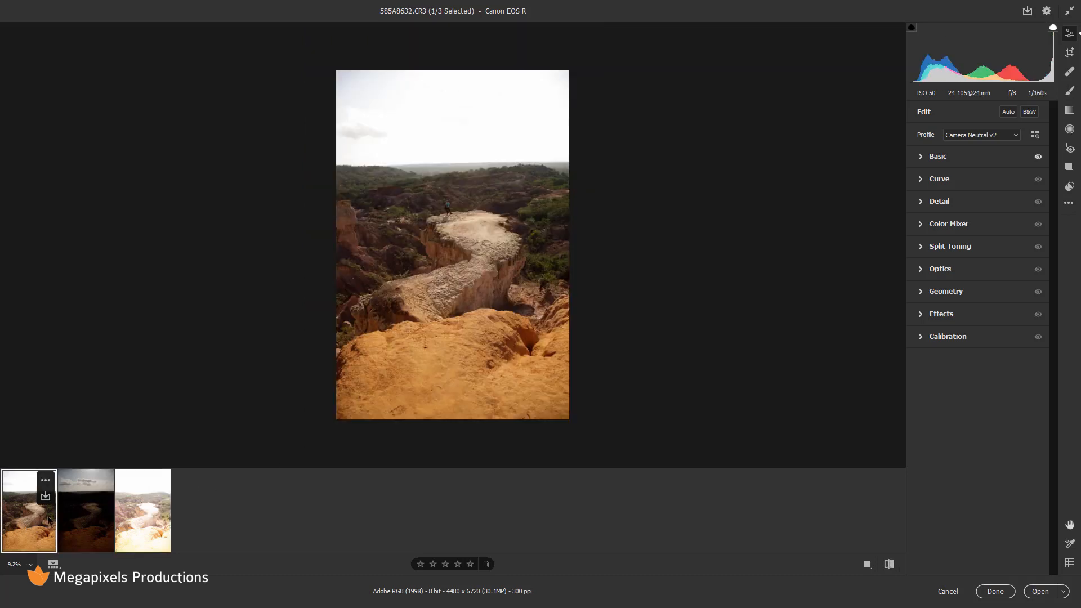
{"action": "left_click", "coordinate": [90, 525]}
{"action": "left_click", "coordinate": [127, 531]}
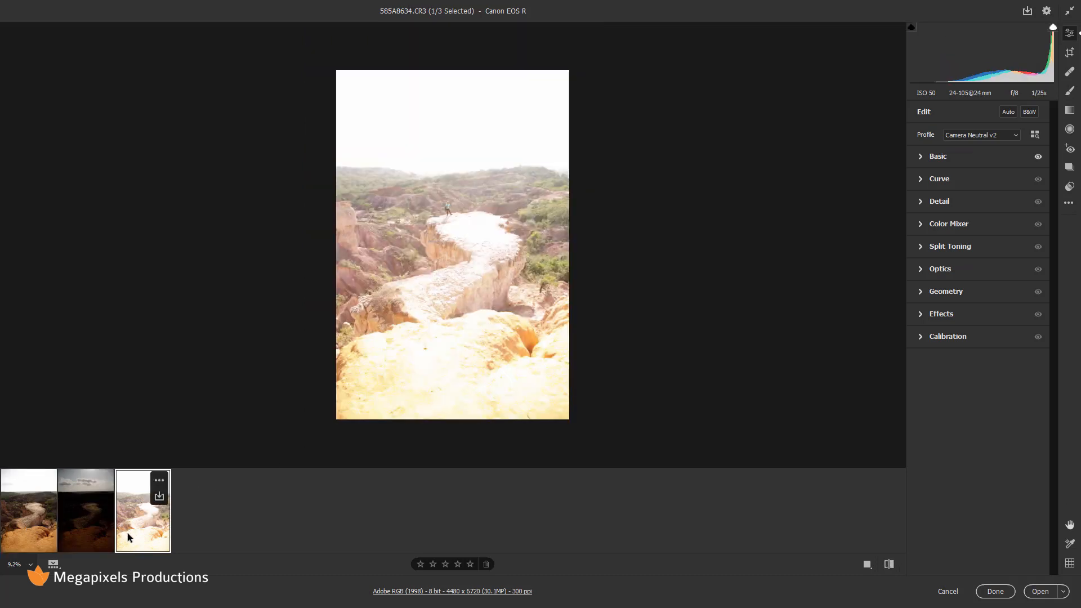
{"action": "left_click", "coordinate": [34, 515]}
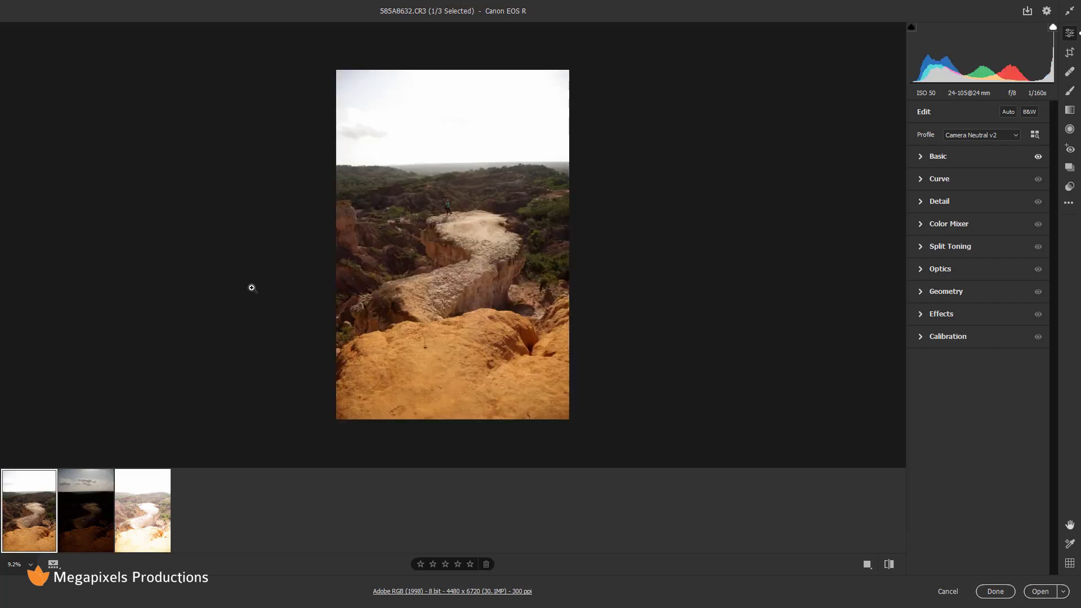
{"action": "mouse_move", "coordinate": [149, 515]}
{"action": "key", "text": "shift"}
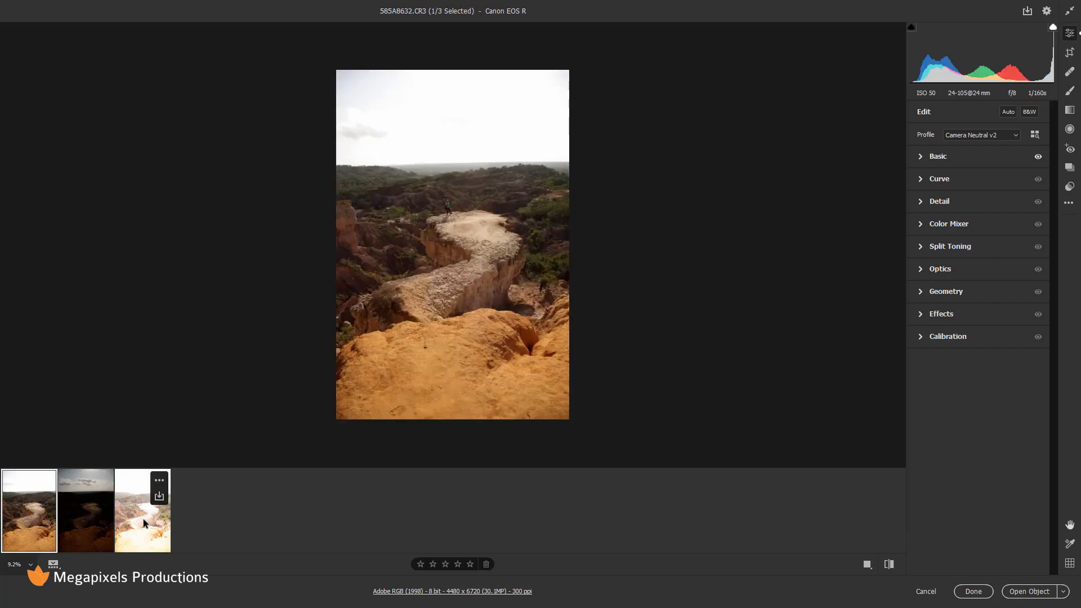
{"action": "left_click", "coordinate": [143, 518], "text": "shift"}
Merge the three selected exposures to HDR, creating Tony-02-Tutorial.dng.
{"action": "right_click", "coordinate": [134, 521]}
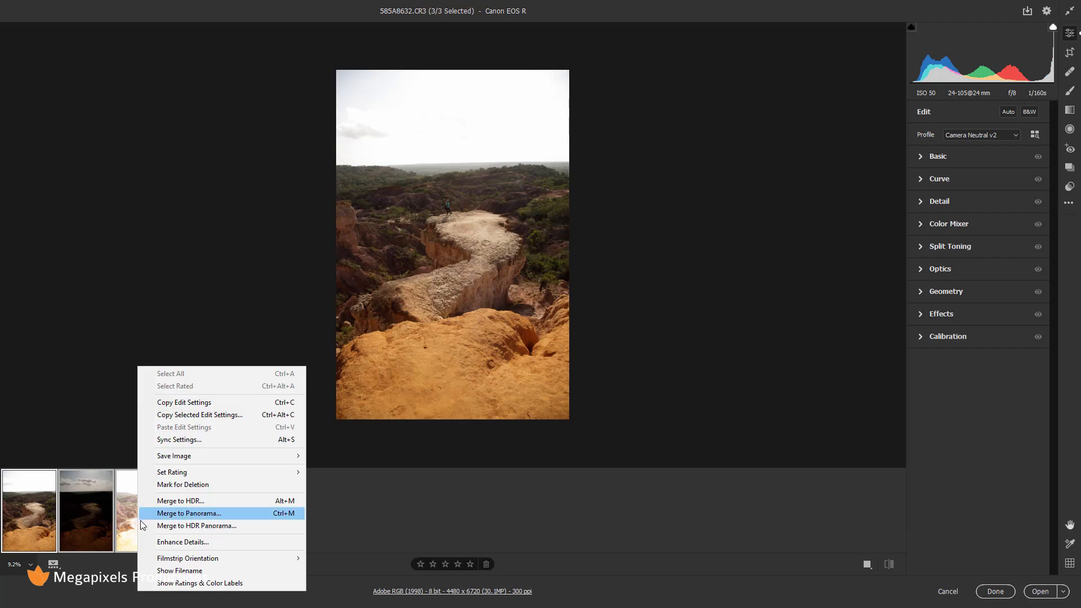
{"action": "left_click", "coordinate": [176, 501]}
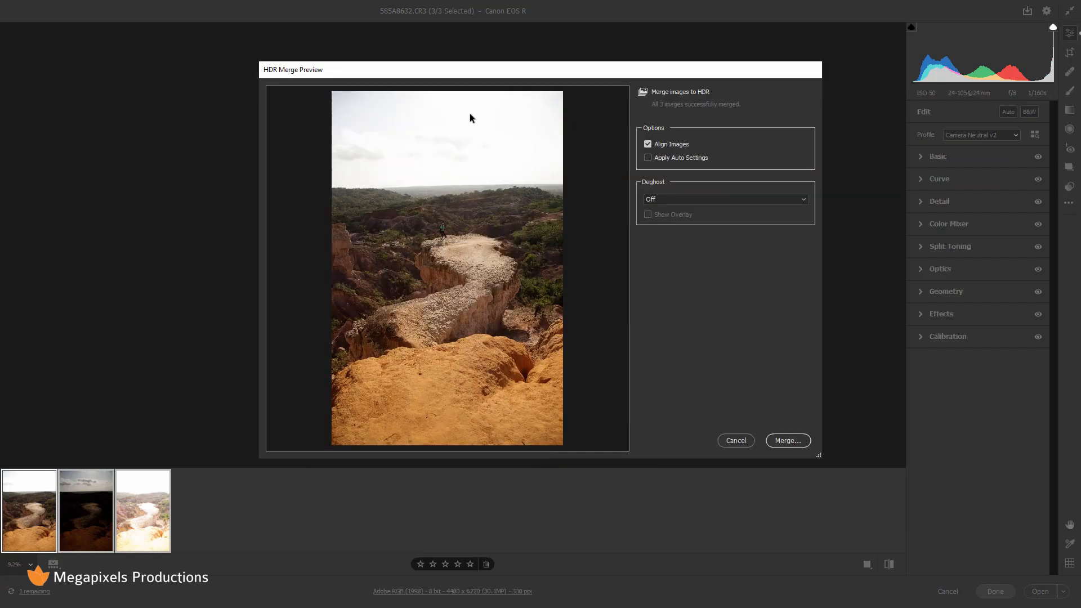
{"action": "left_click", "coordinate": [788, 440]}
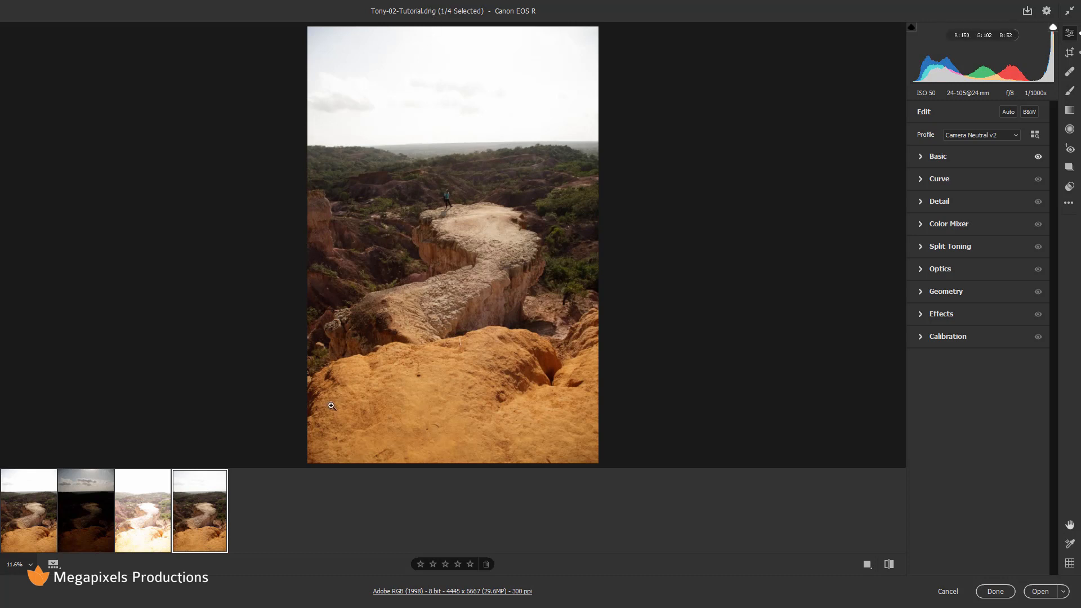
Set the merged HDR image's Highlights to -97 and Shadows to +100 in the Basic panel.
{"action": "mouse_move", "coordinate": [202, 530]}
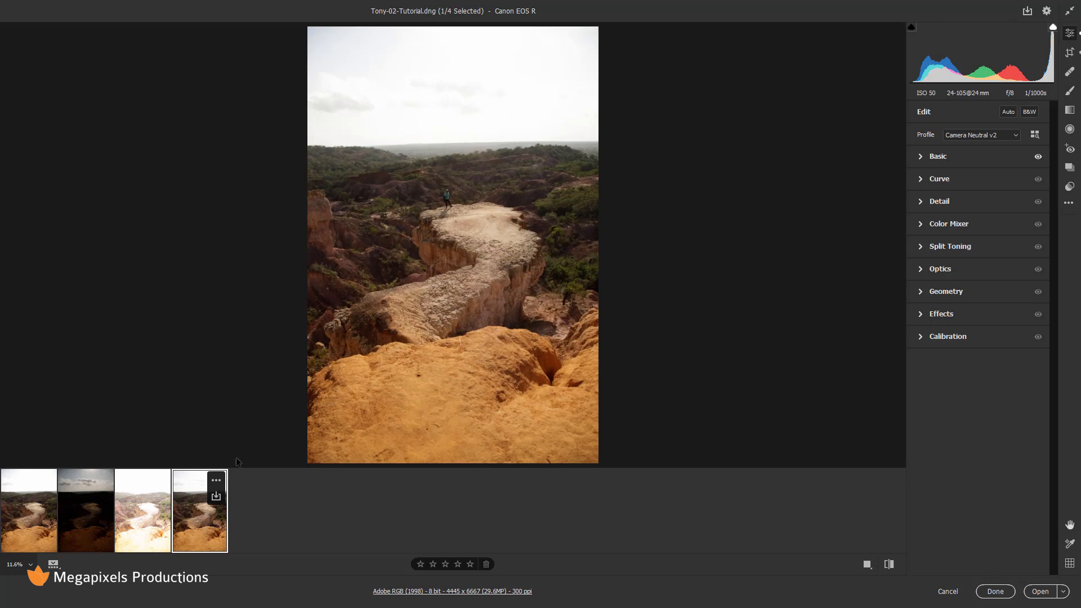
{"action": "left_click", "coordinate": [939, 157]}
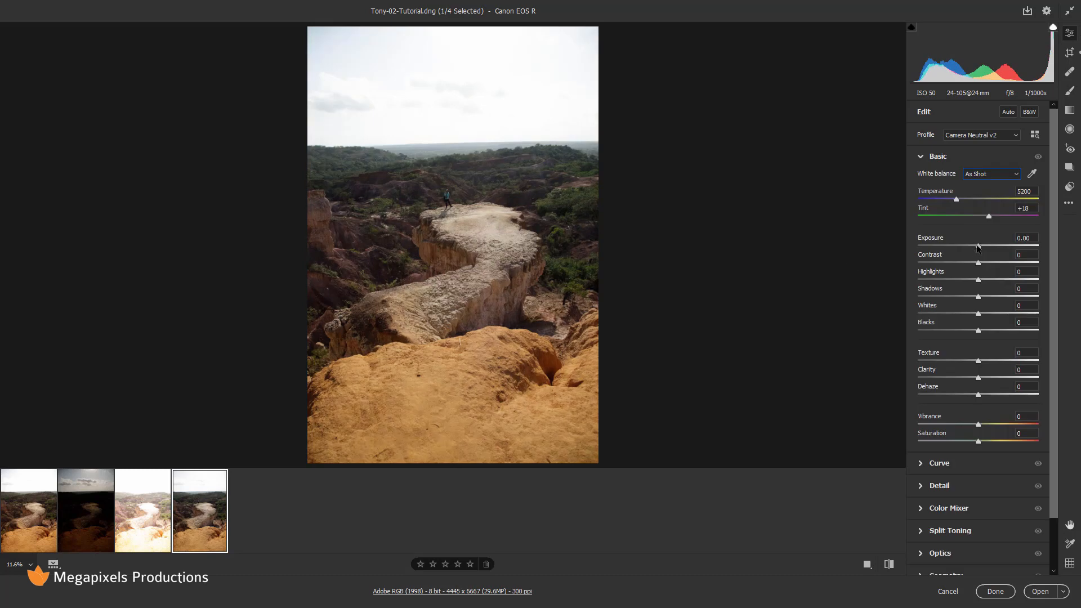
{"action": "left_click_drag", "start_coordinate": [978, 282], "coordinate": [920, 279]}
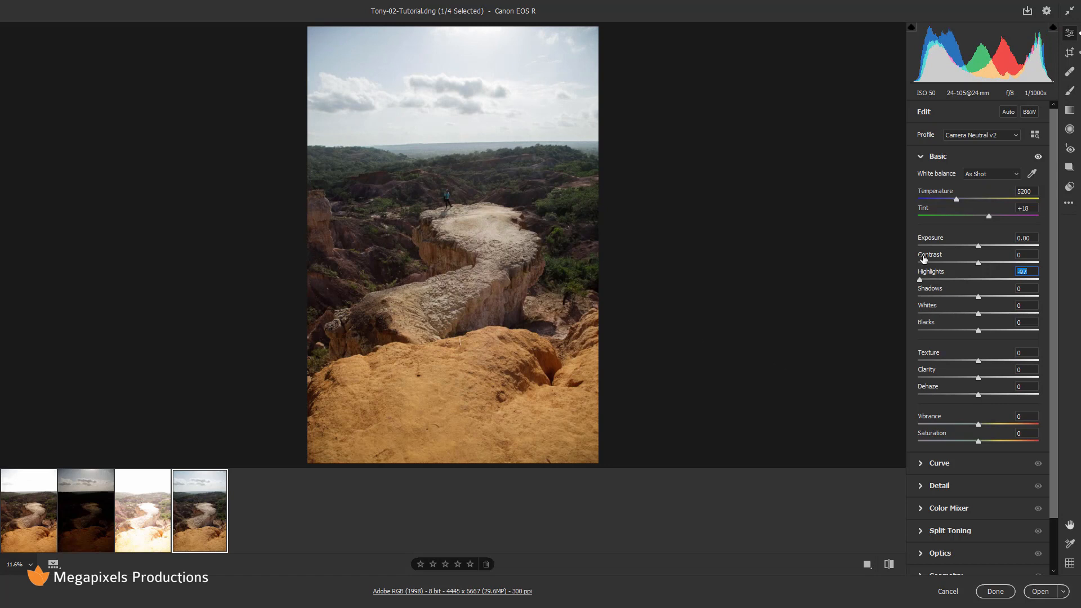
{"action": "left_click_drag", "start_coordinate": [978, 297], "coordinate": [1039, 296]}
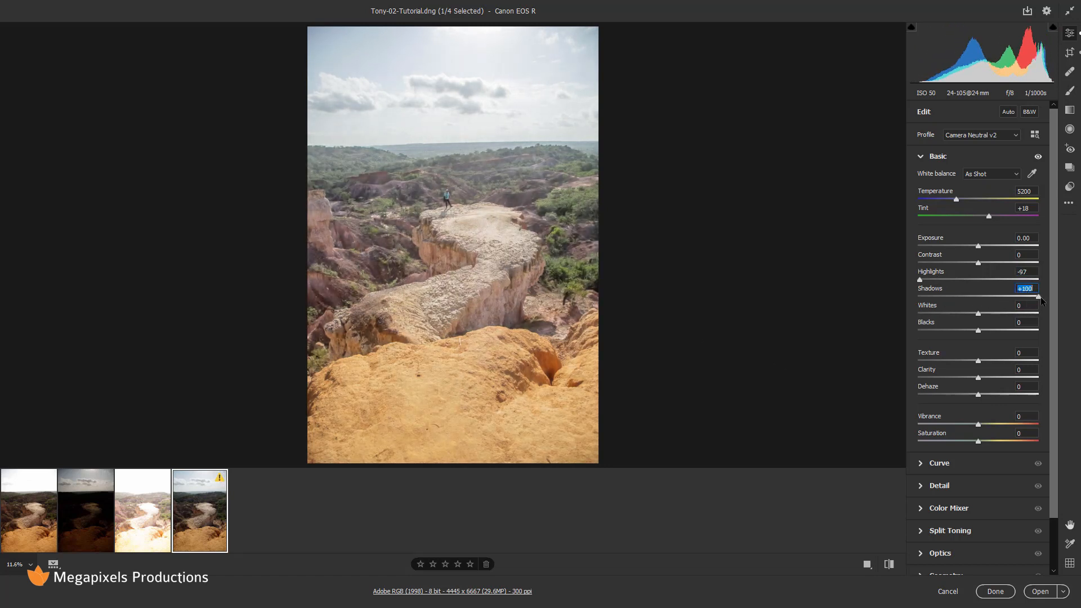
Zoom to 100% on the hiker and pan around him.
{"action": "left_click", "coordinate": [420, 209]}
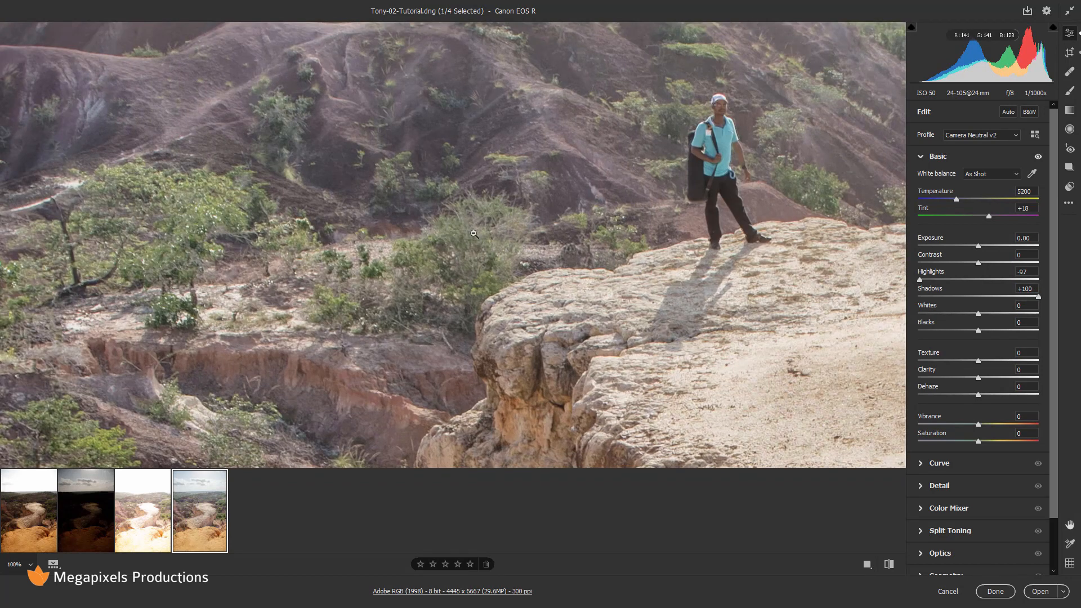
{"action": "key", "text": "space"}
{"action": "left_click_drag", "start_coordinate": [630, 145], "coordinate": [500, 310]}
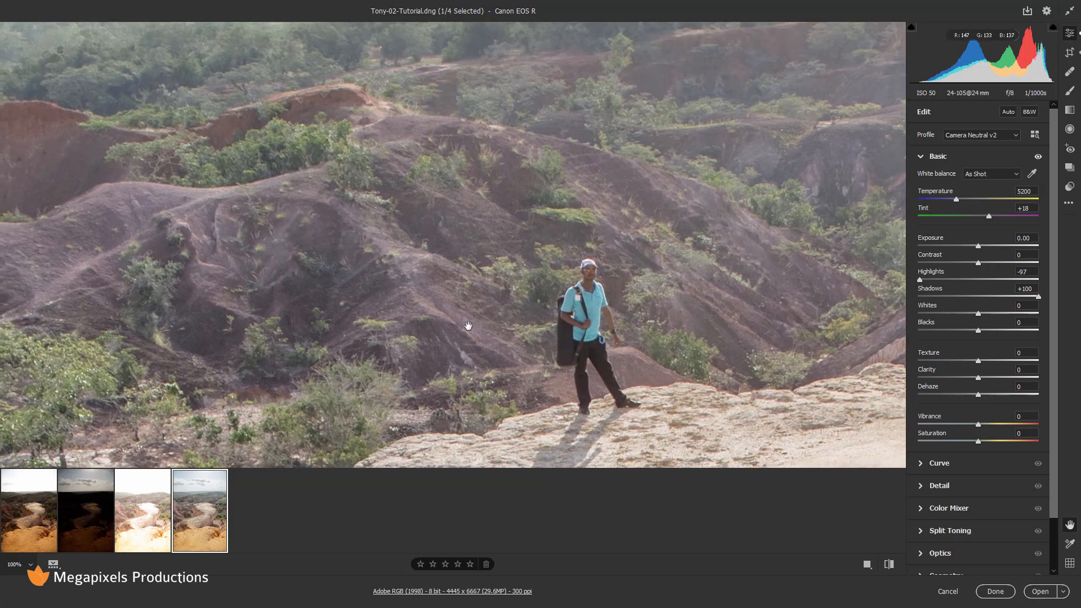
Raise 585A8632.CR3's Shadows to +100 and inspect the cliff face and gully up close.
{"action": "left_click", "coordinate": [39, 529]}
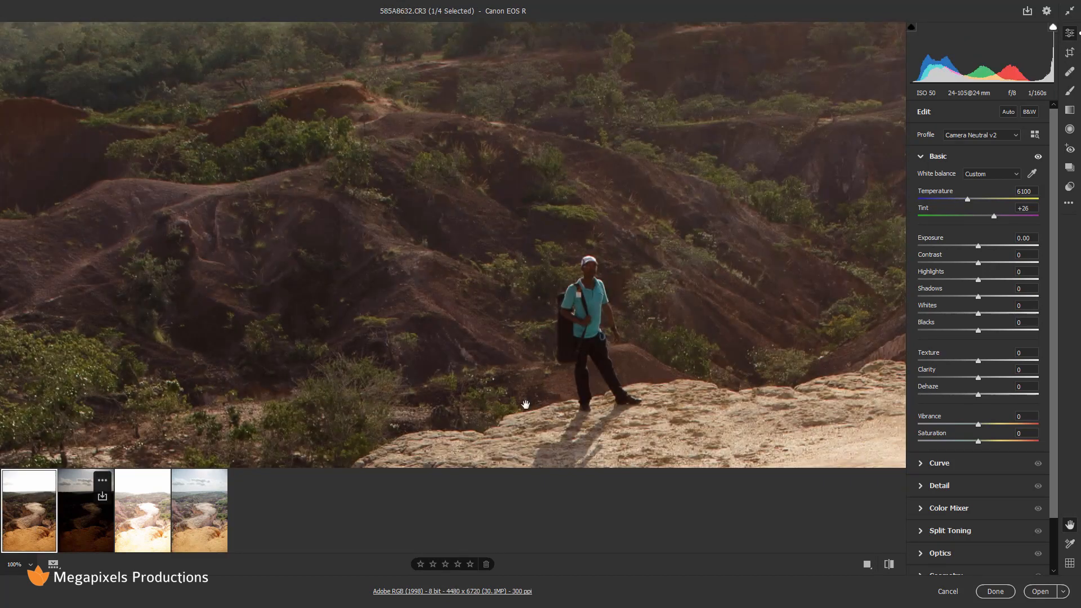
{"action": "left_click_drag", "start_coordinate": [989, 299], "coordinate": [901, 279]}
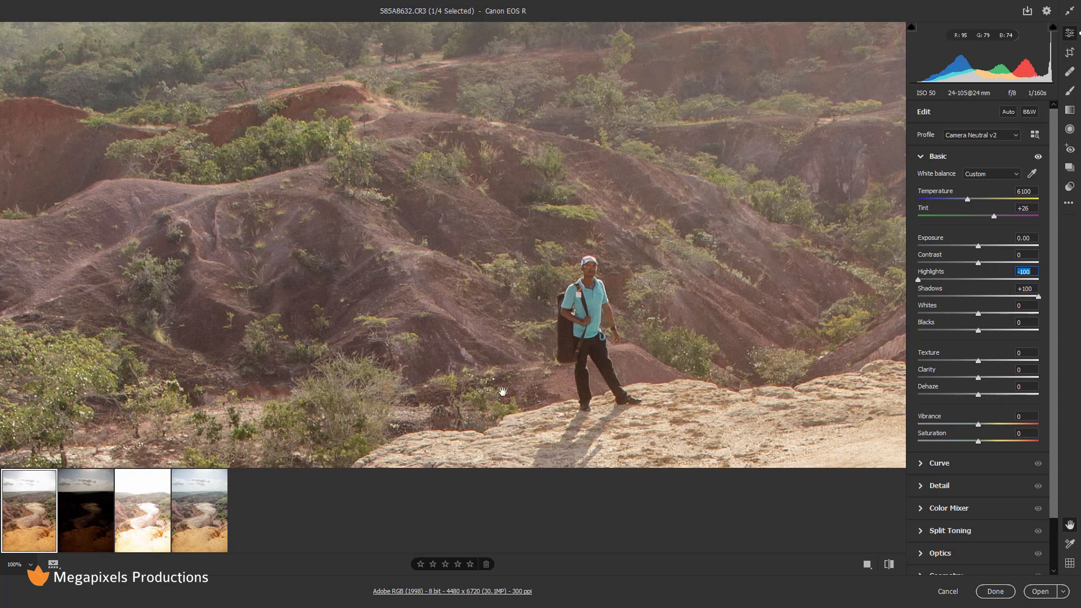
{"action": "left_click_drag", "start_coordinate": [489, 375], "coordinate": [631, 236]}
{"action": "left_click_drag", "start_coordinate": [388, 412], "coordinate": [442, 242]}
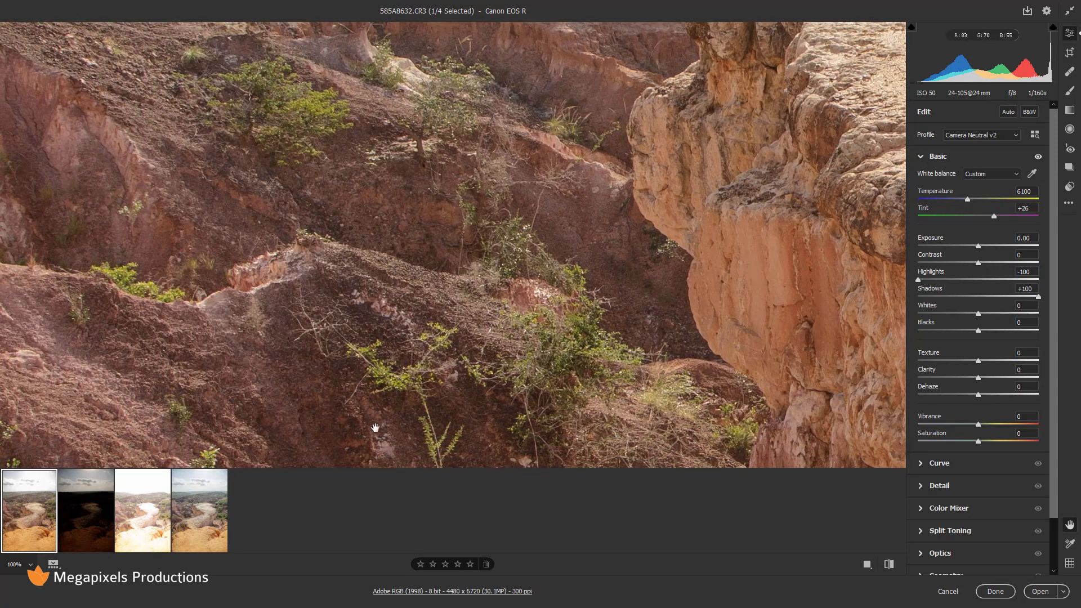
{"action": "left_click_drag", "start_coordinate": [328, 392], "coordinate": [336, 324]}
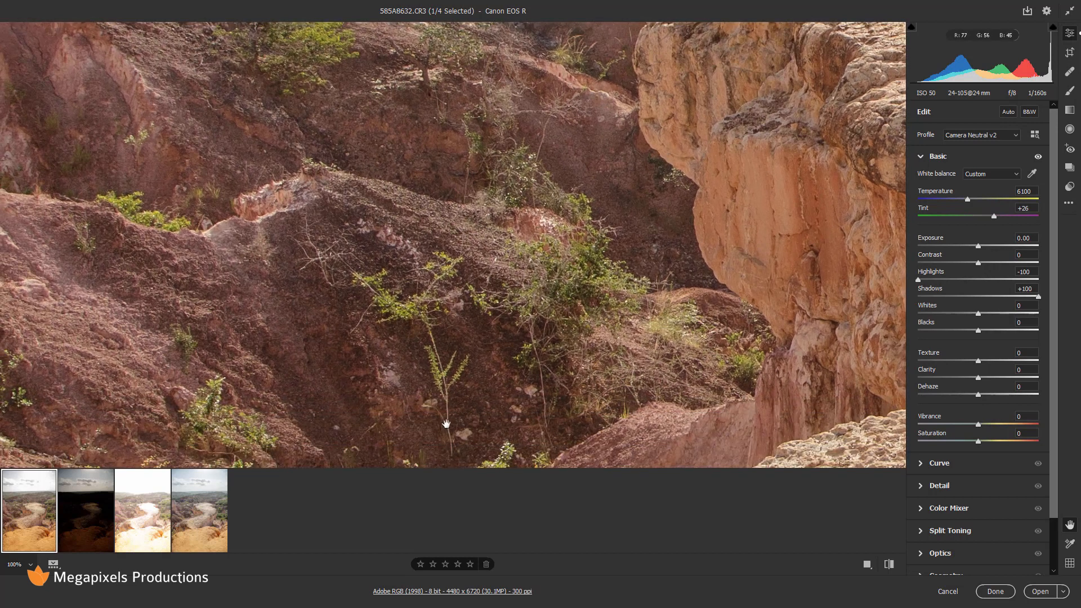
Compare the pale rock foreground on the HDR DNG, then return to the raw fitted in view.
{"action": "left_click", "coordinate": [193, 527]}
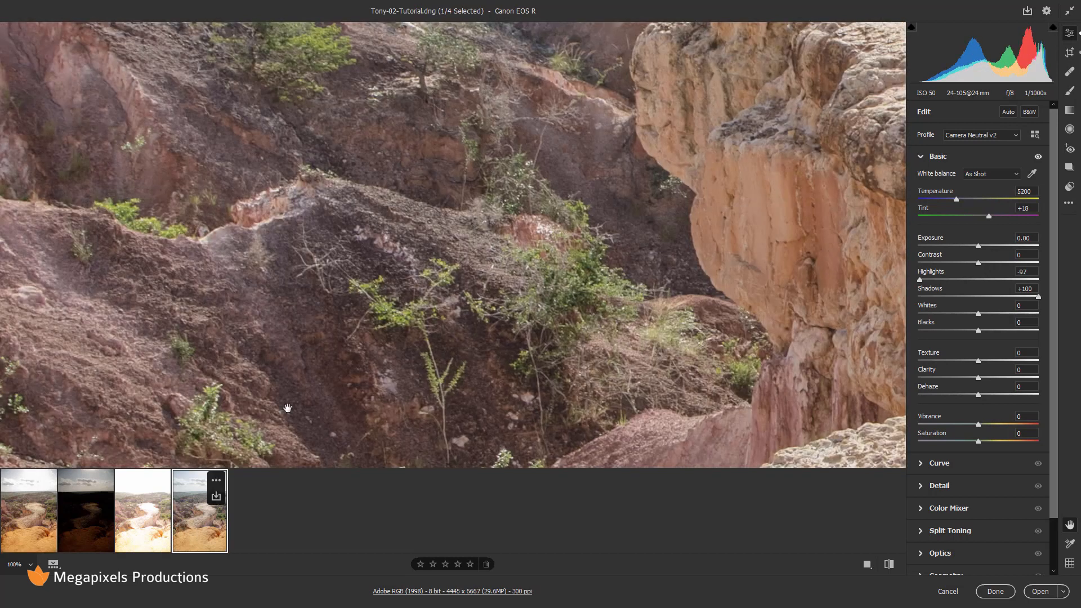
{"action": "left_click_drag", "start_coordinate": [475, 372], "coordinate": [400, 244]}
{"action": "left_click_drag", "start_coordinate": [464, 326], "coordinate": [497, 243]}
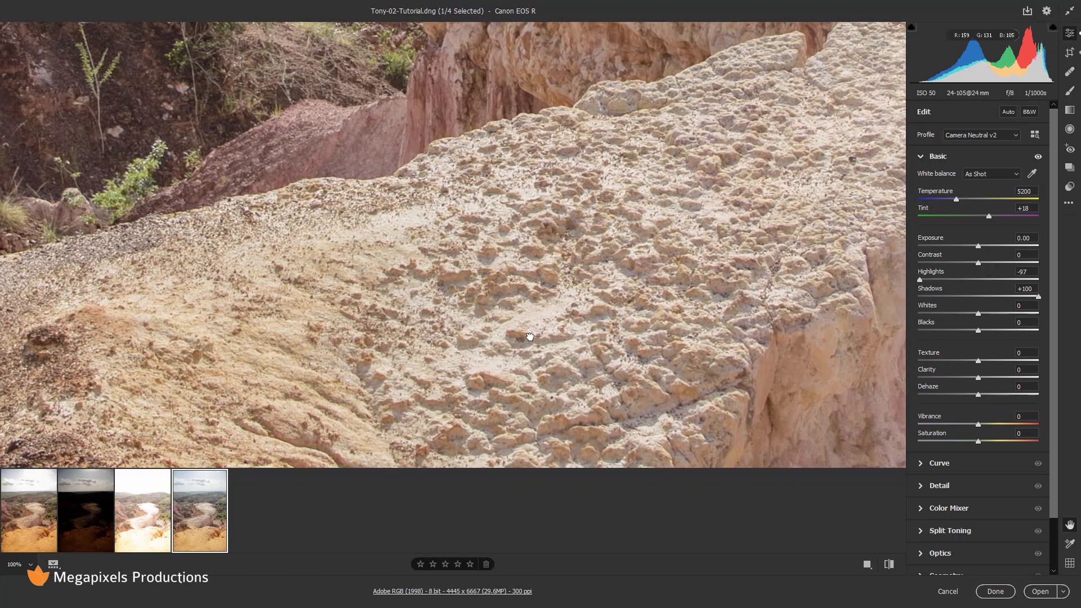
{"action": "left_click_drag", "start_coordinate": [538, 335], "coordinate": [544, 339]}
{"action": "left_click", "coordinate": [36, 538]}
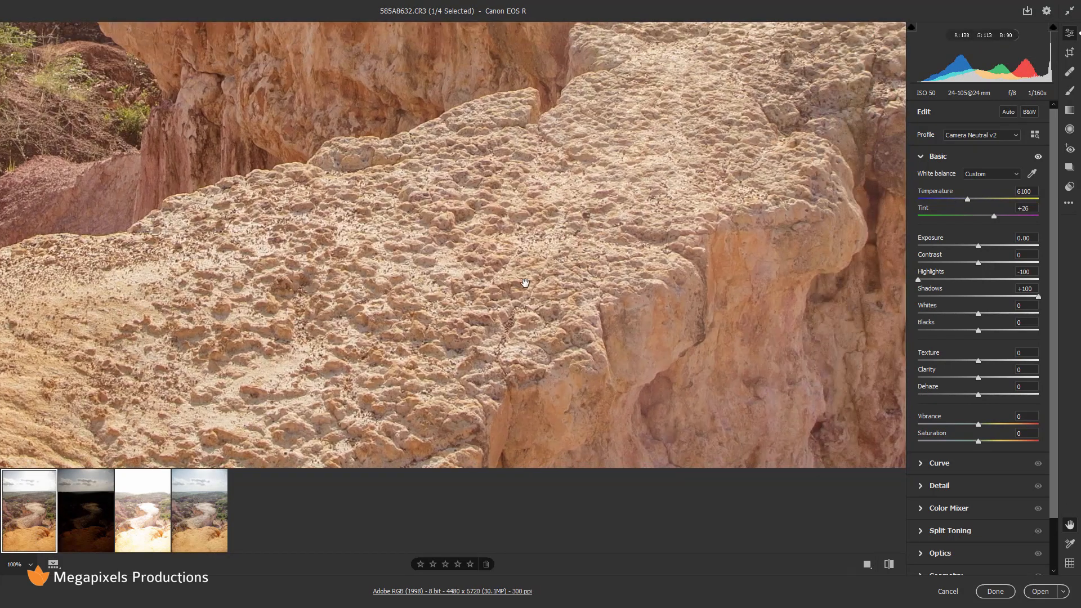
{"action": "left_click", "coordinate": [614, 220]}
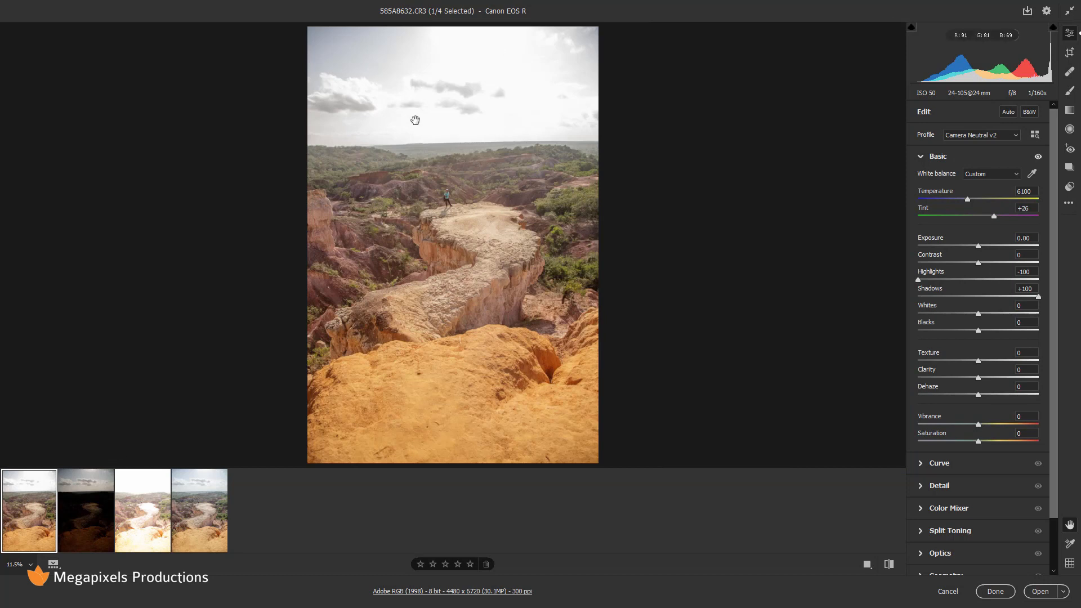
Compare the sky at 100% on the raw and the HDR DNG, then fit the DNG in view.
{"action": "left_click", "coordinate": [433, 134]}
{"action": "left_click_drag", "start_coordinate": [701, 212], "coordinate": [613, 244]}
{"action": "left_click", "coordinate": [201, 522]}
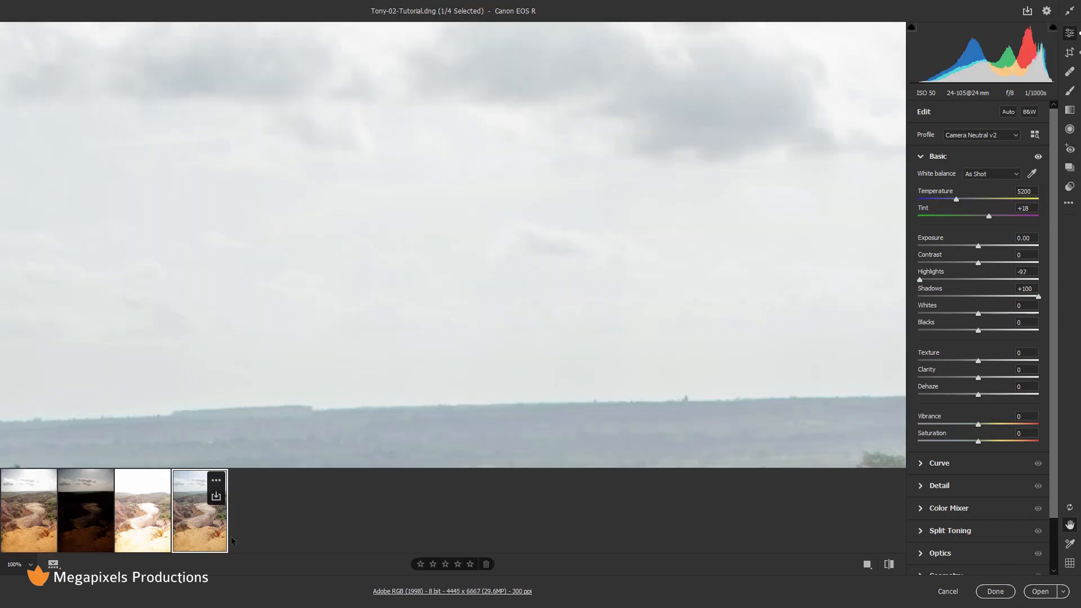
{"action": "left_click_drag", "start_coordinate": [689, 244], "coordinate": [545, 313]}
{"action": "left_click", "coordinate": [556, 286]}
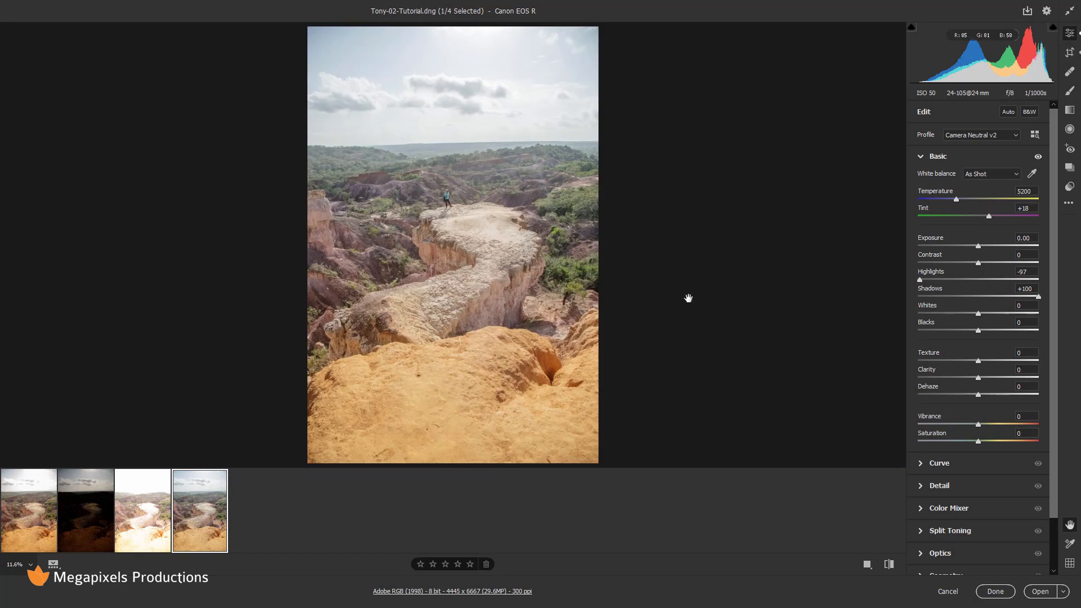
Add a graduated filter over the DNG's sky at Exposure -0.95, then zoom into the clouds.
{"action": "key", "text": "g"}
{"action": "left_click_drag", "start_coordinate": [438, 115], "coordinate": [439, 151]}
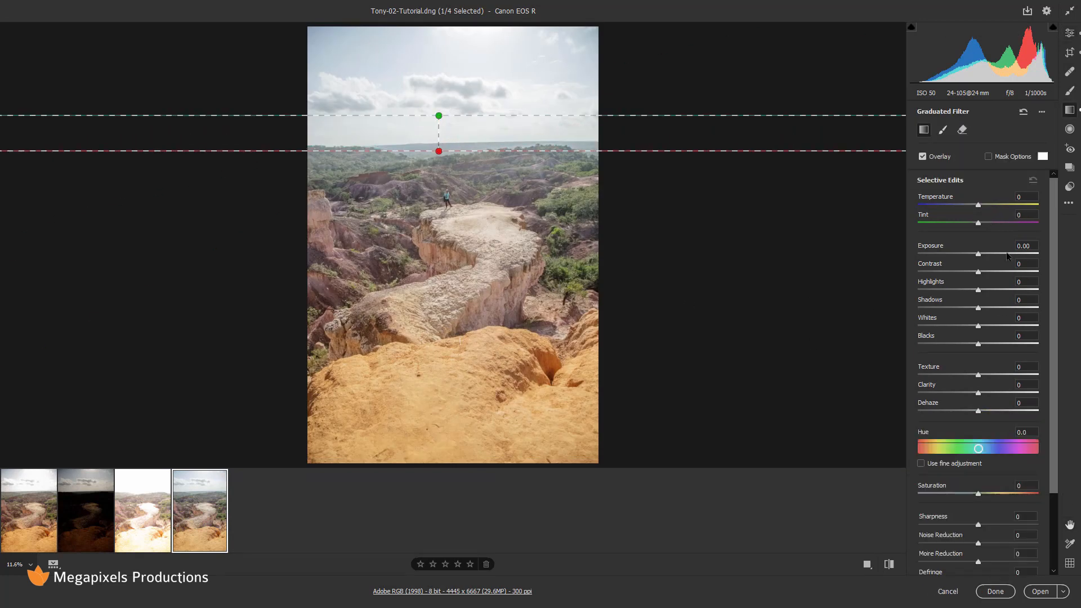
{"action": "left_click_drag", "start_coordinate": [978, 257], "coordinate": [965, 257]}
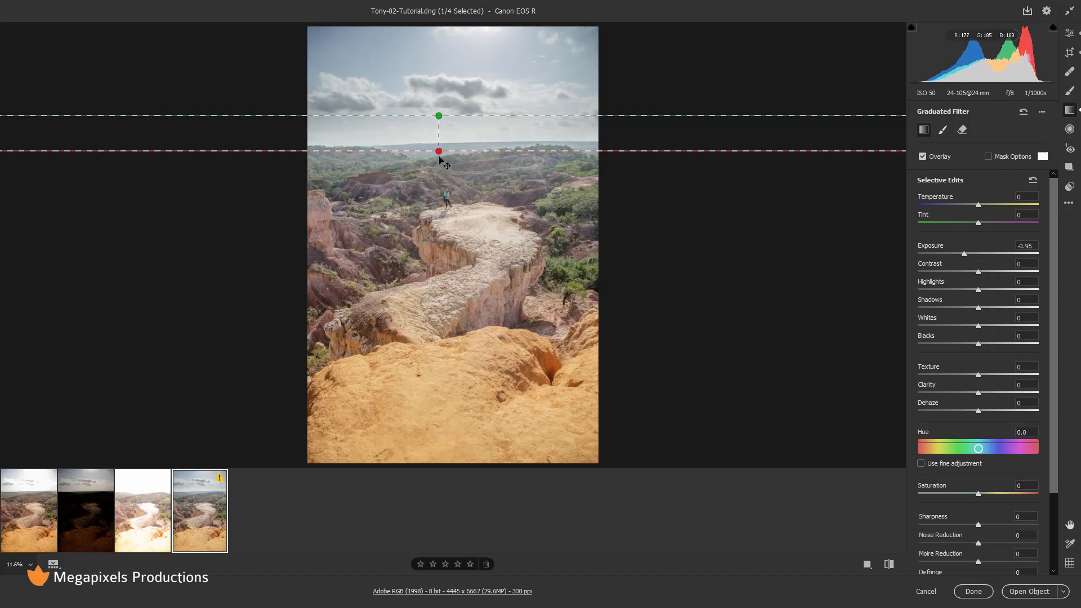
{"action": "left_click_drag", "start_coordinate": [440, 155], "coordinate": [439, 182]}
{"action": "left_click_drag", "start_coordinate": [435, 111], "coordinate": [439, 132]}
{"action": "key", "text": "e"}
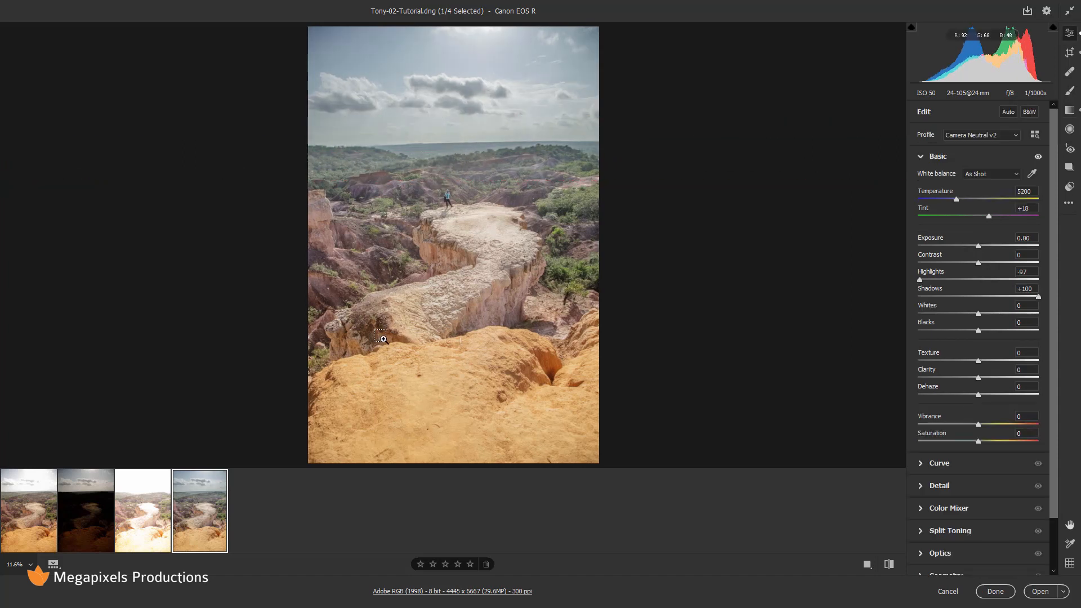
{"action": "left_click", "coordinate": [423, 113]}
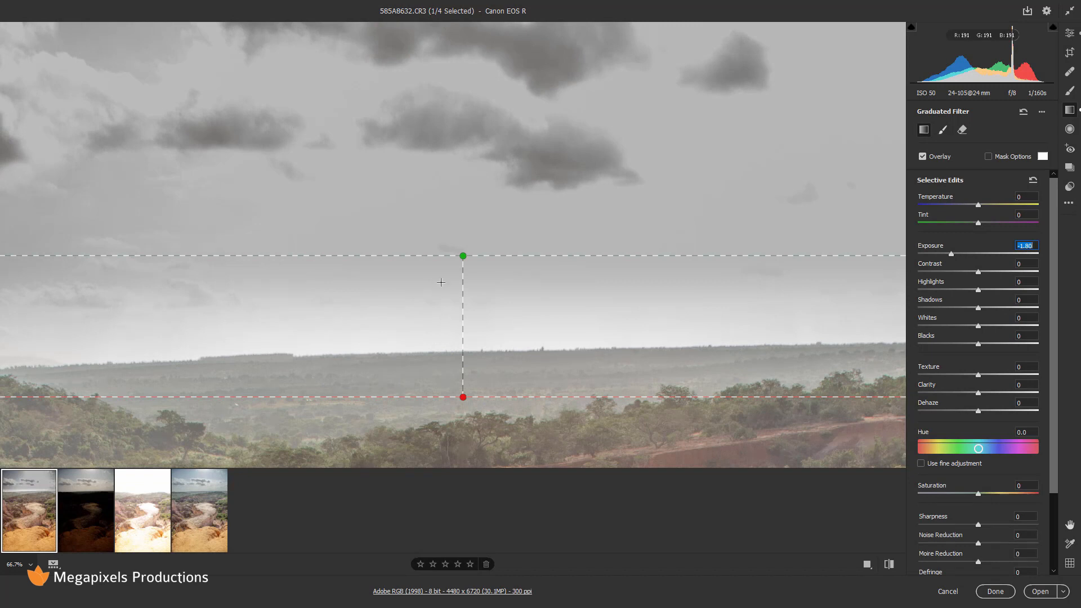
Delete the raw's -1.80 graduated filter and switch back to the HDR DNG's basic adjustments.
{"action": "key", "text": "ctrl+0"}
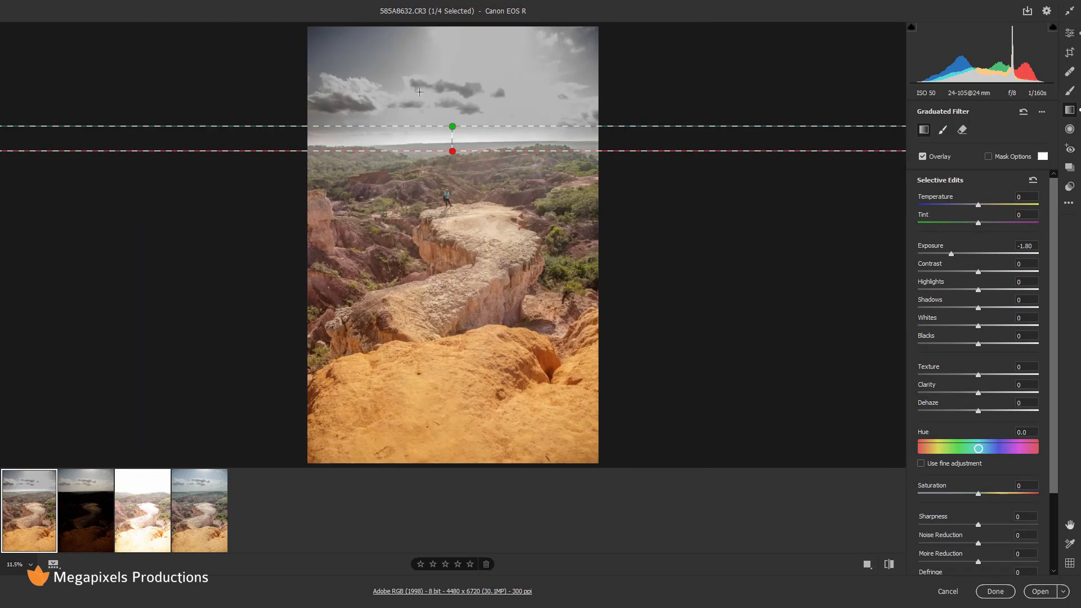
{"action": "left_click", "coordinate": [391, 151]}
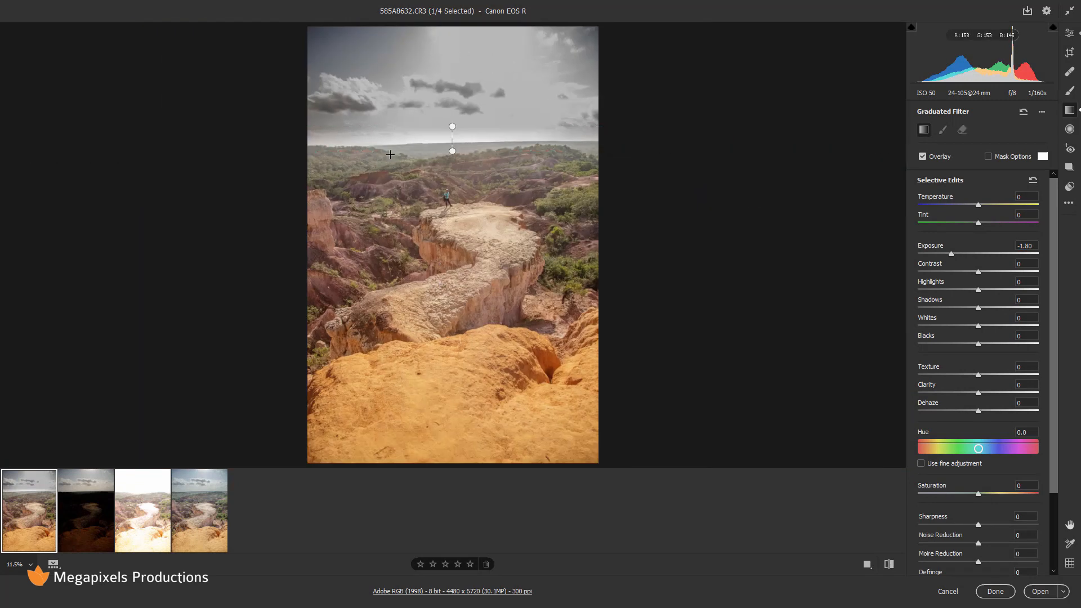
{"action": "left_click", "coordinate": [452, 152]}
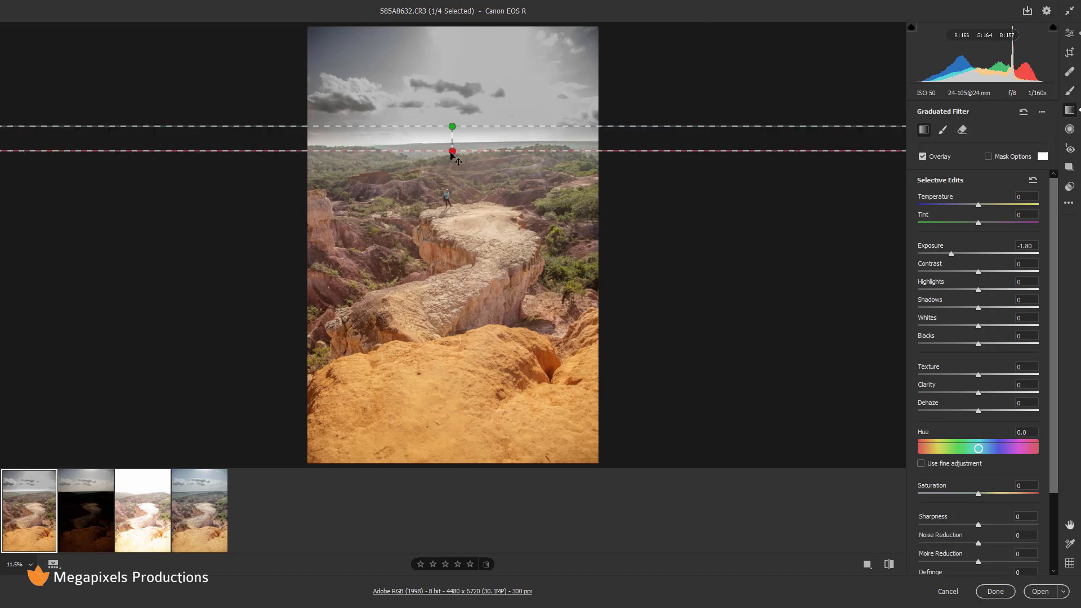
{"action": "key", "text": "Delete"}
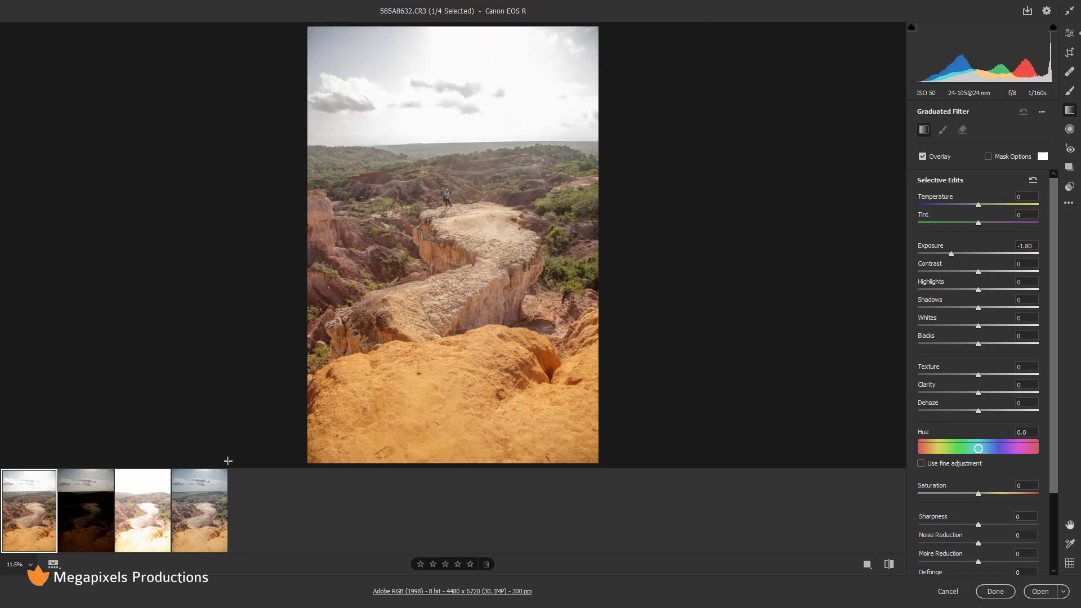
{"action": "left_click", "coordinate": [210, 509]}
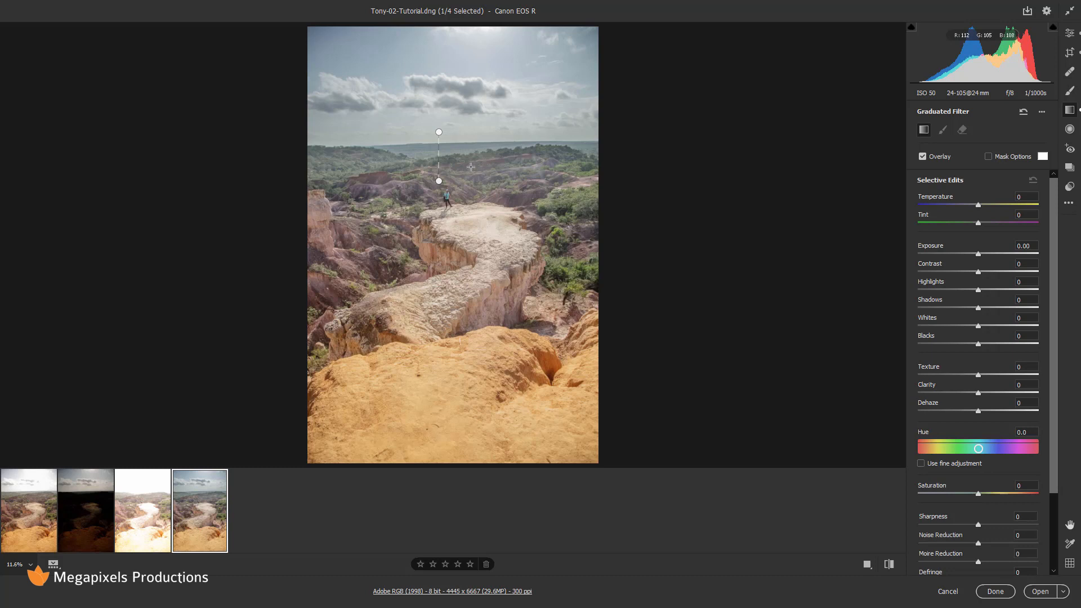
{"action": "key", "text": "e"}
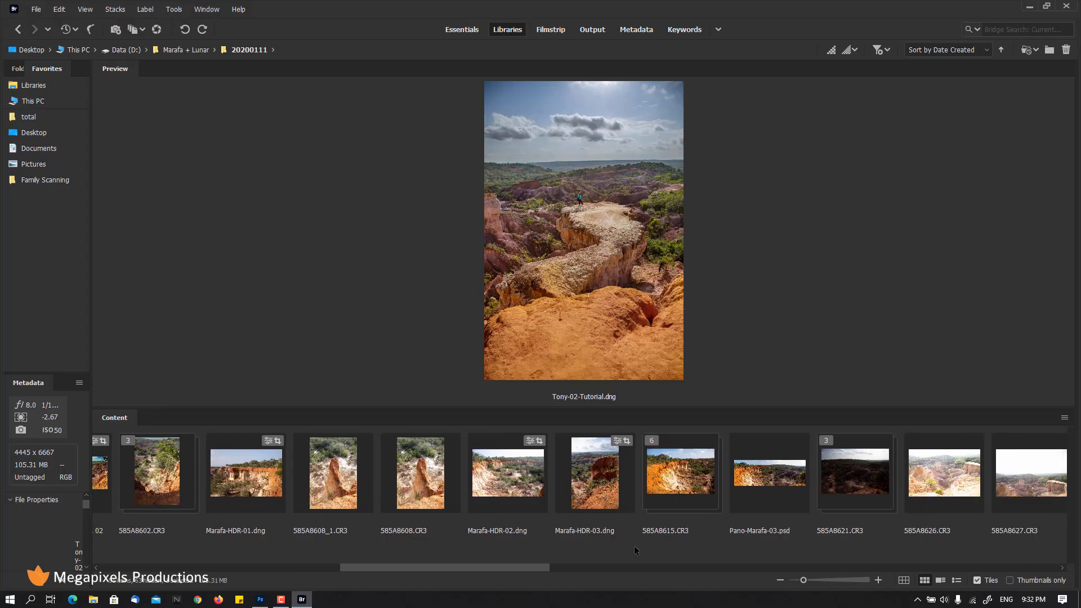
In Bridge, select 585A8632, 585A8633, 585A8634 and Tony-02-Tutorial.dng, then preview full screen.
{"action": "left_click_drag", "start_coordinate": [478, 569], "coordinate": [689, 540]}
{"action": "left_click", "coordinate": [382, 491]}
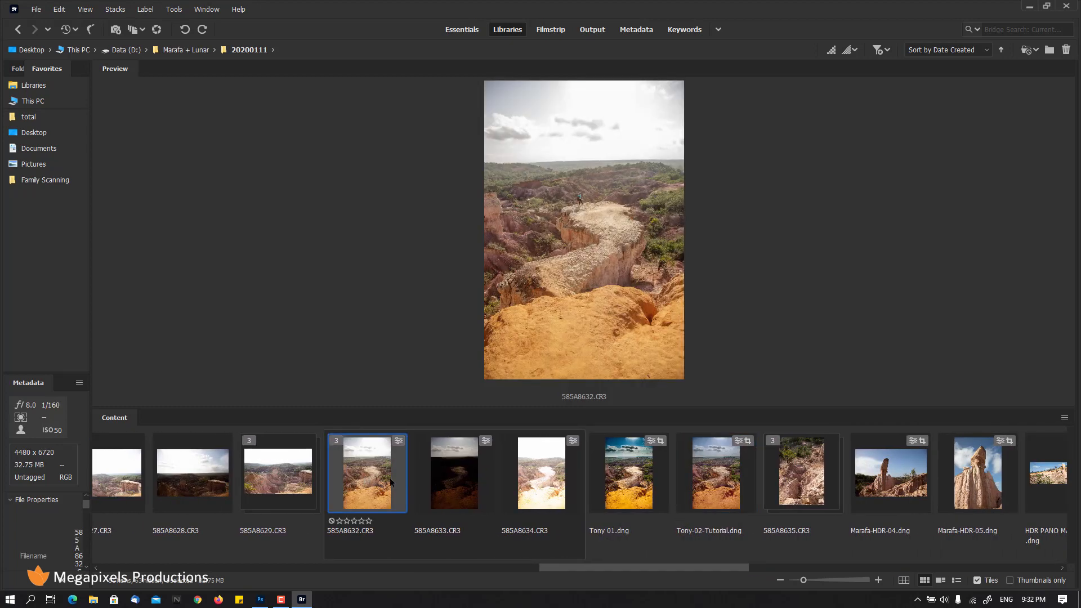
{"action": "left_click", "coordinate": [468, 472], "text": "ctrl"}
{"action": "left_click", "coordinate": [540, 473], "text": "ctrl"}
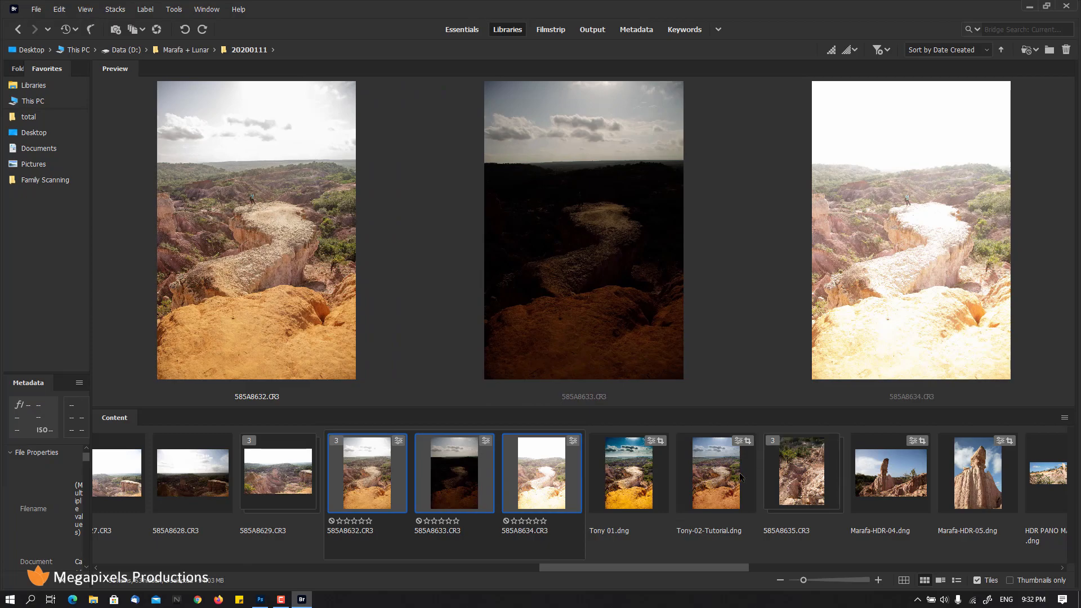
{"action": "left_click", "coordinate": [716, 465], "text": "ctrl"}
{"action": "key", "text": "space"}
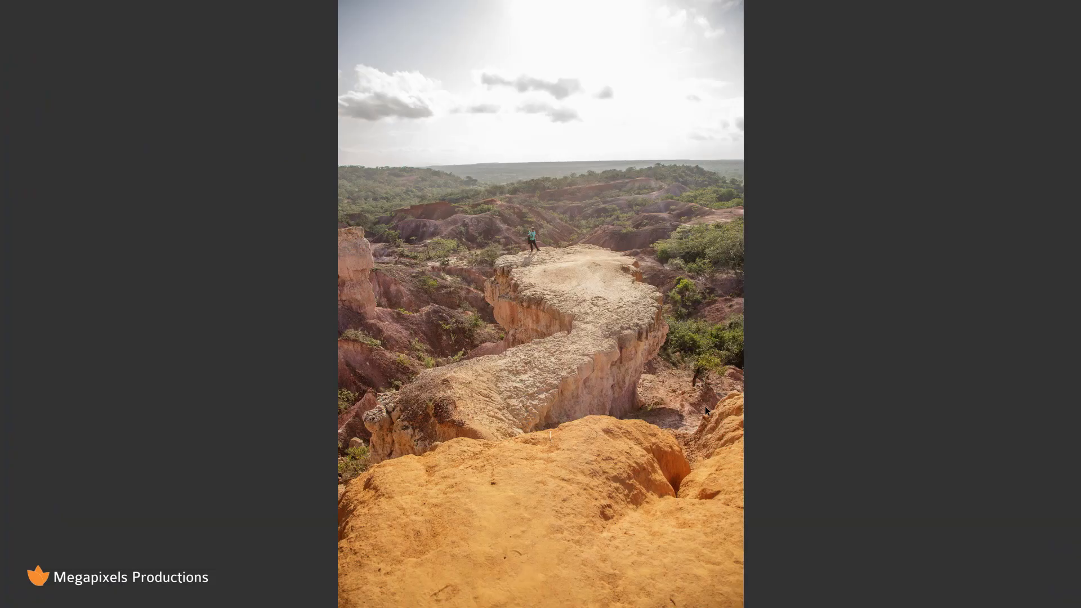